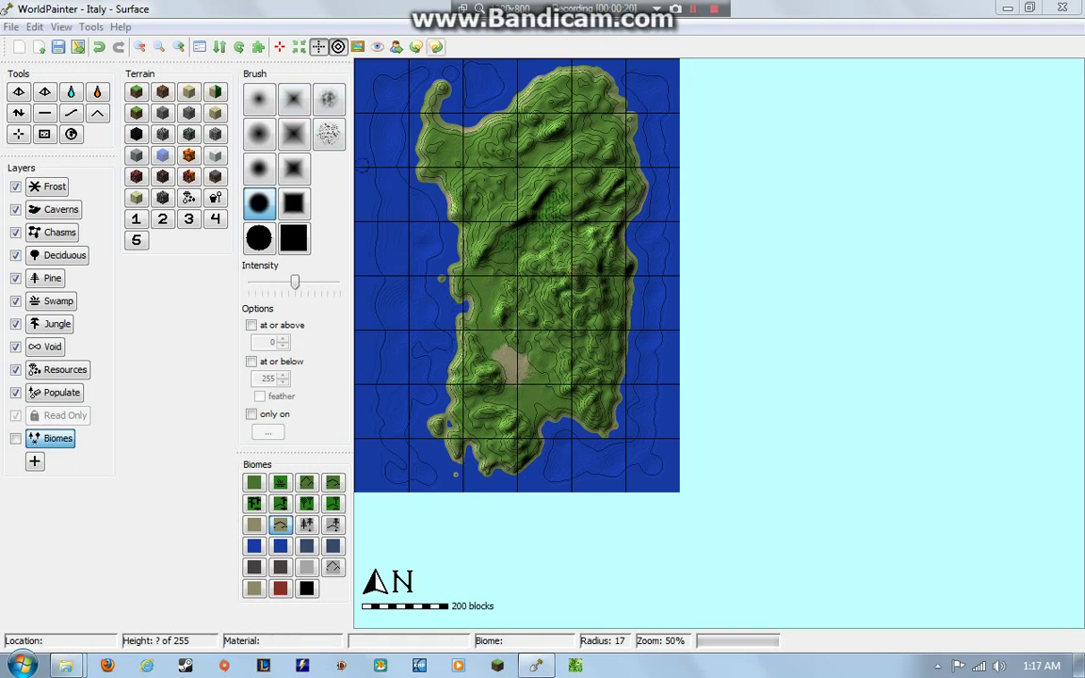
click(11, 26)
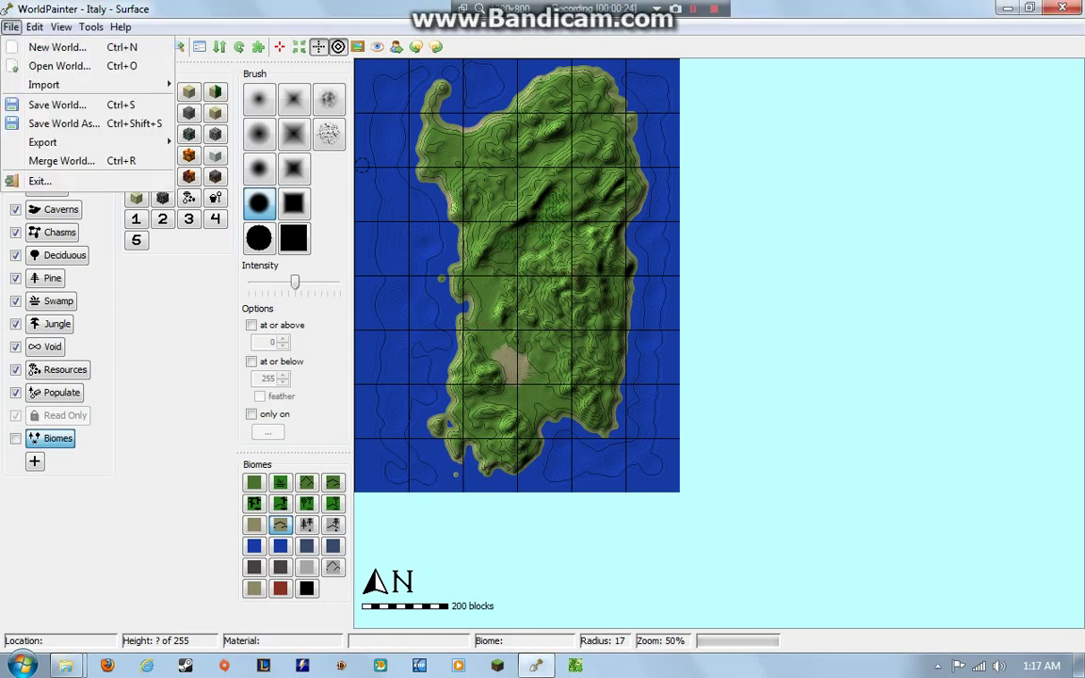
mouse_move(43, 83)
key(Right)
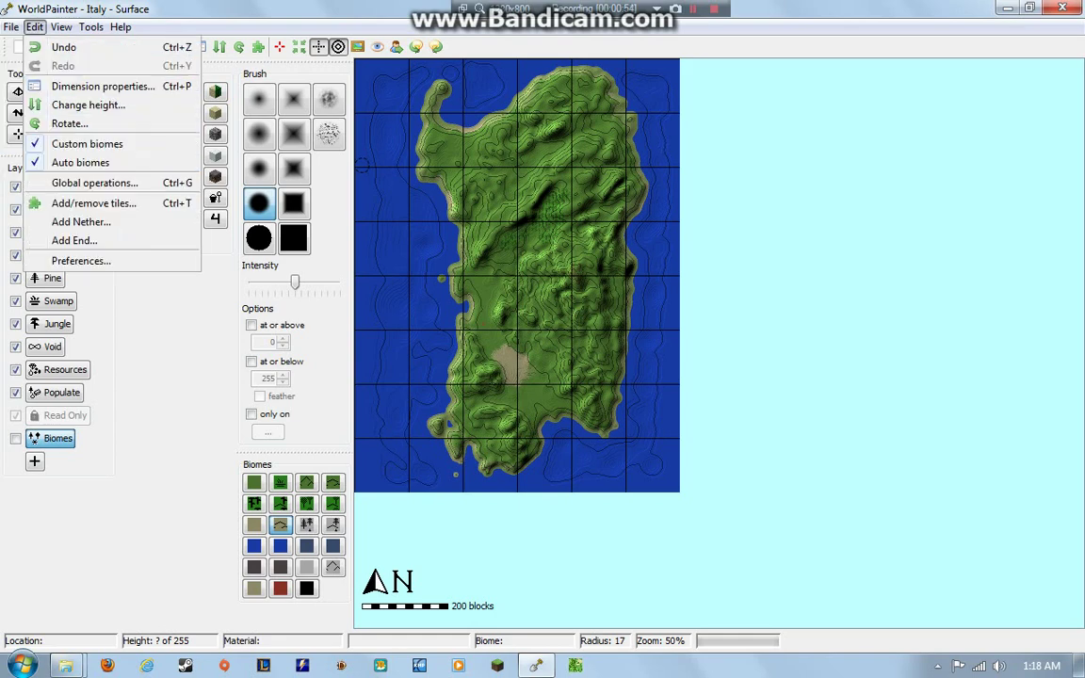
key(Right)
key(Right)
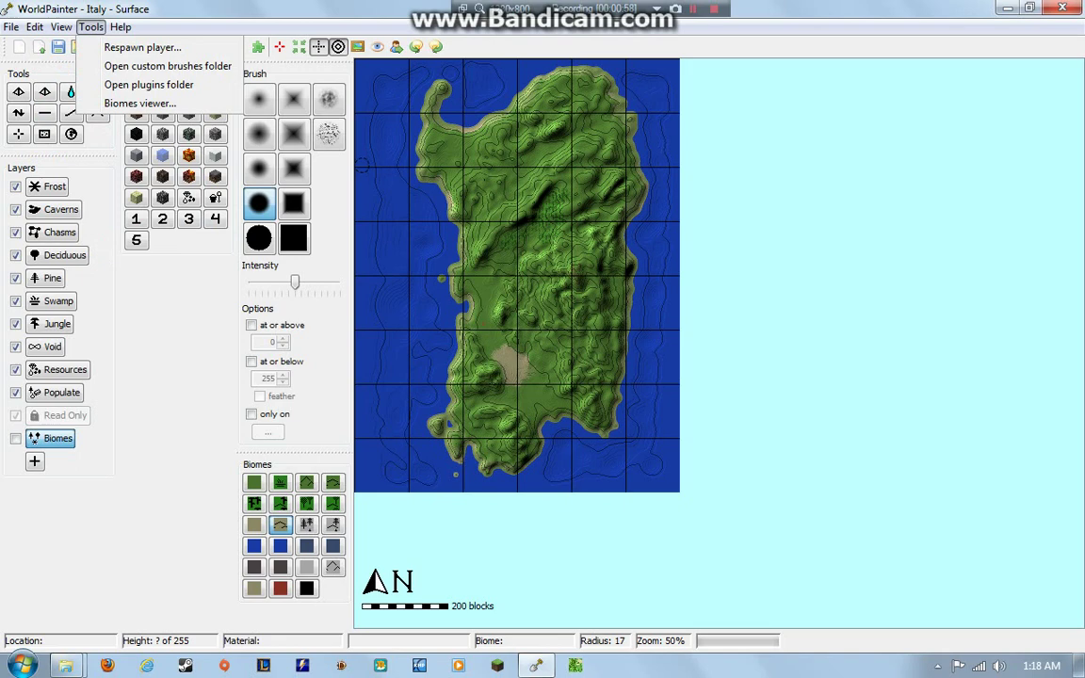
key(Escape)
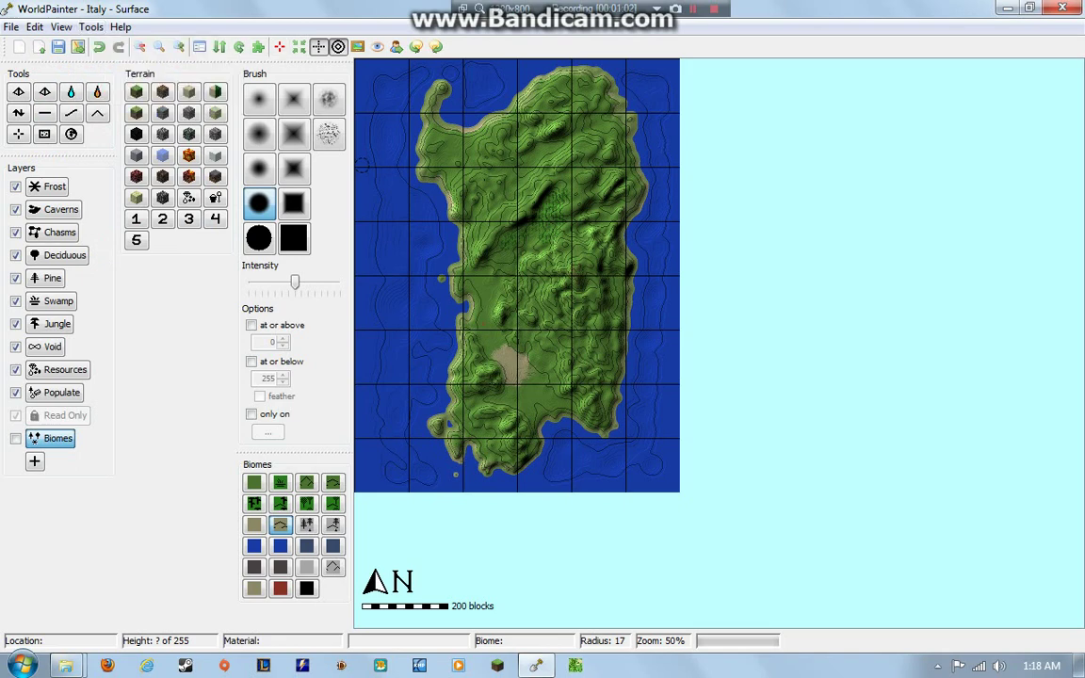
Toggle the contour lines on the map off and back on.
click(338, 47)
click(339, 47)
click(338, 47)
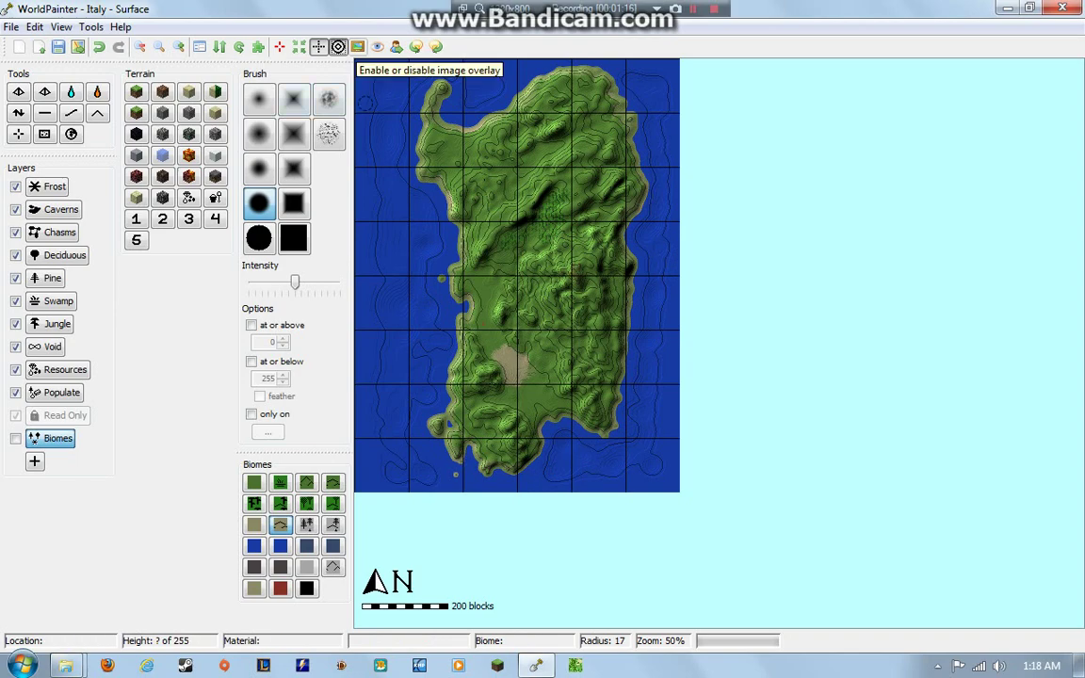
Open the view configuration without choosing an overlay image and set the grid size to 100 blocks.
click(358, 46)
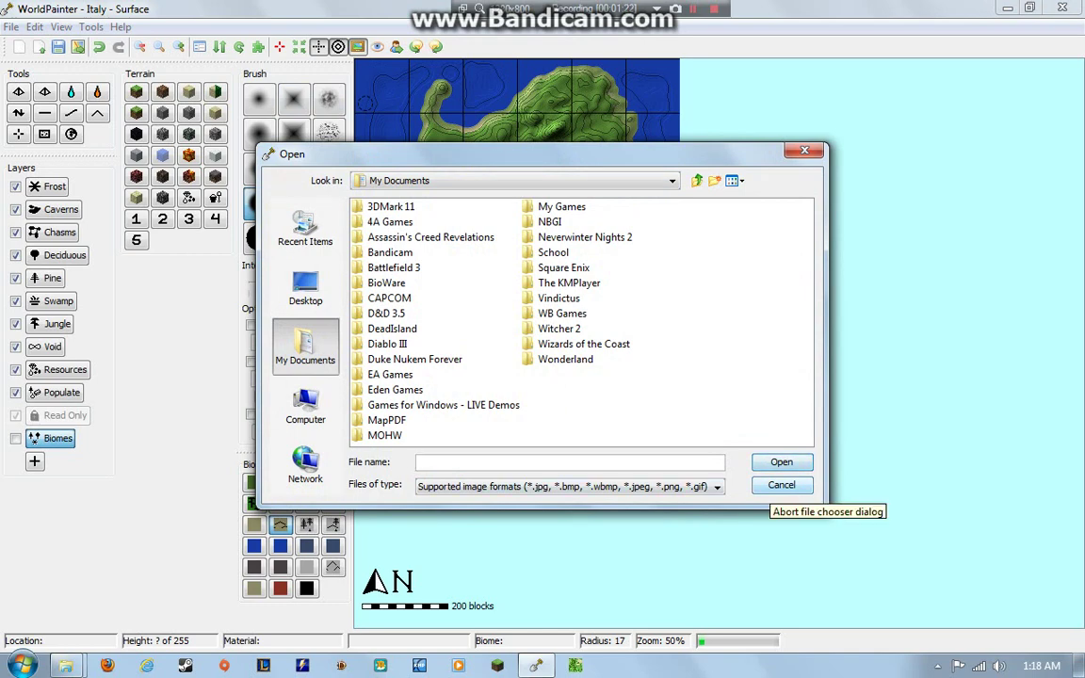
click(306, 287)
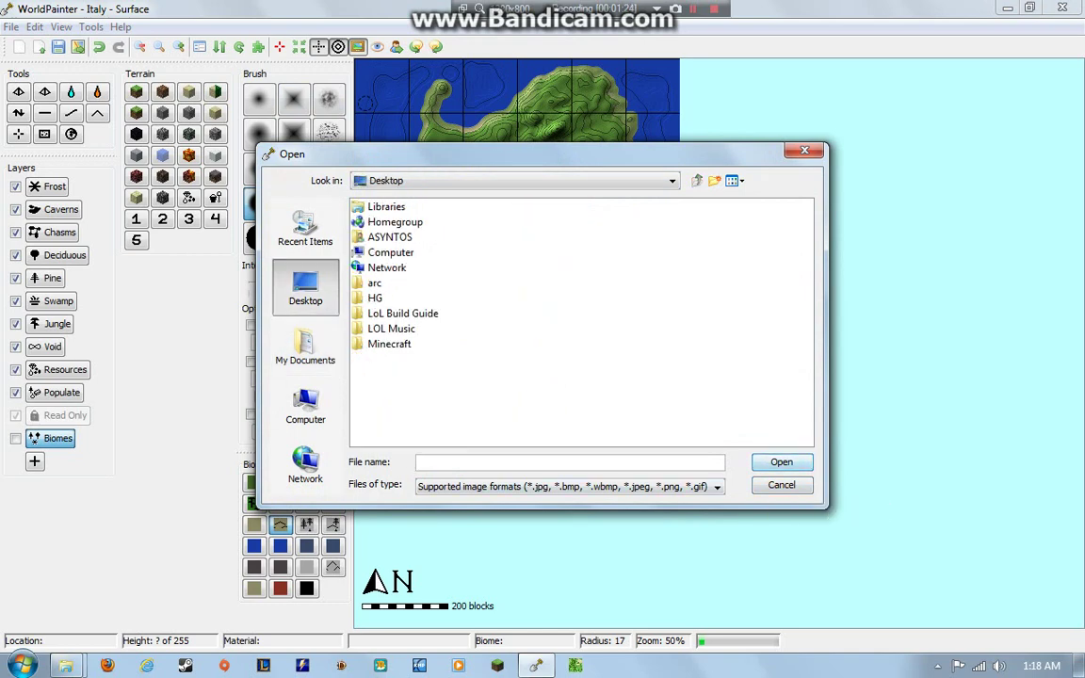
click(781, 485)
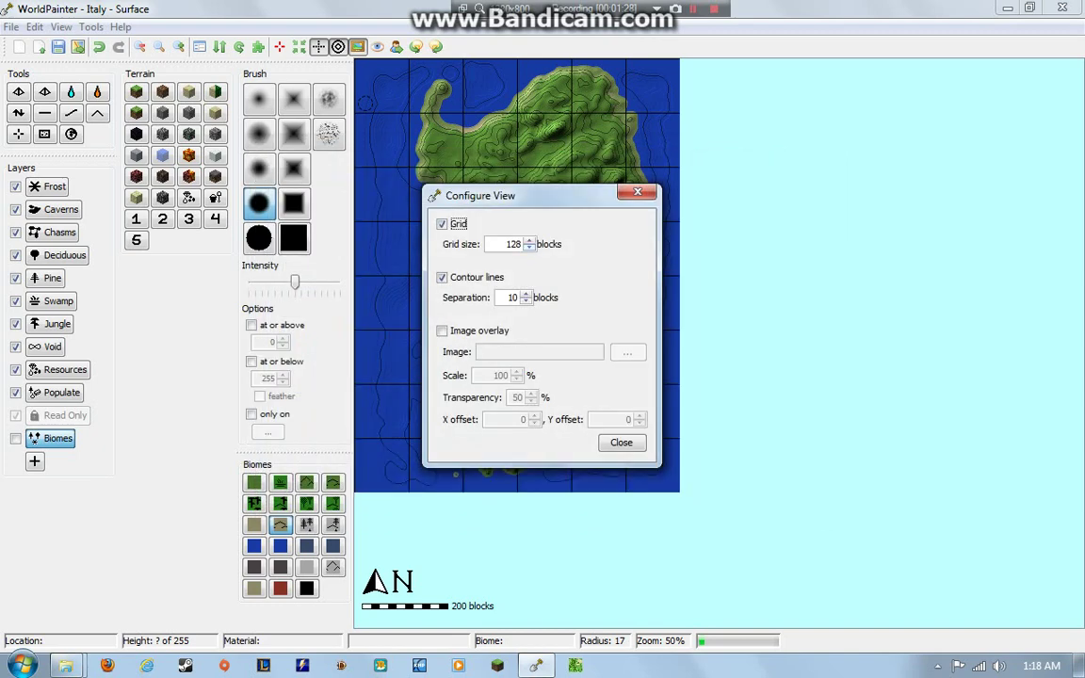
drag(528, 195, 738, 115)
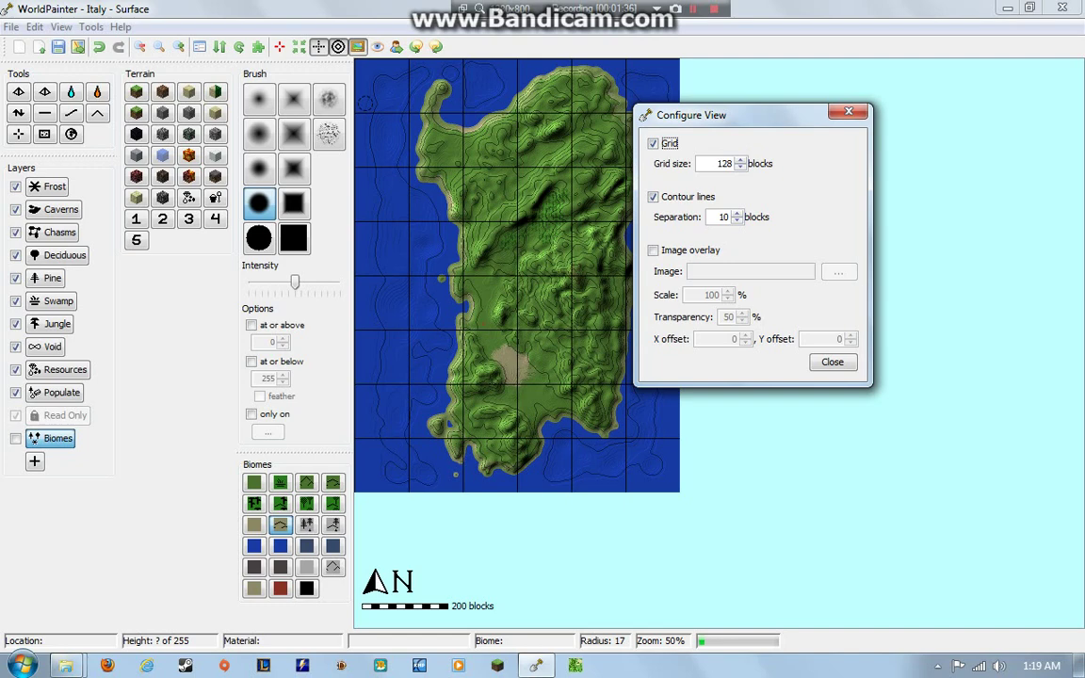
key(Tab)
text(100)
click(833, 362)
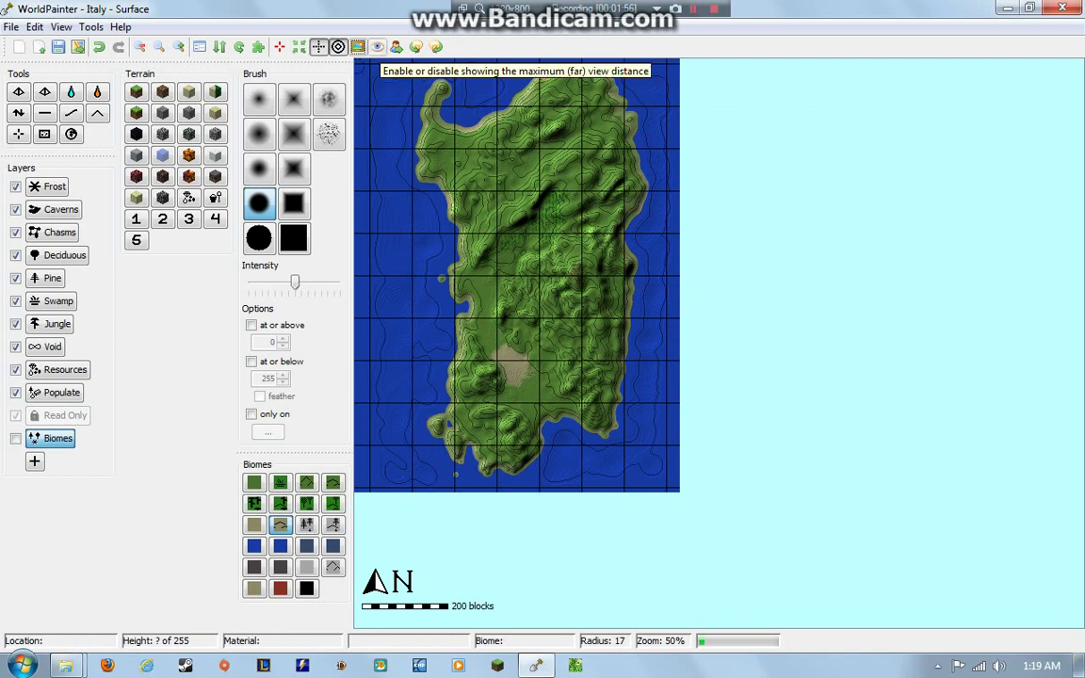
click(376, 46)
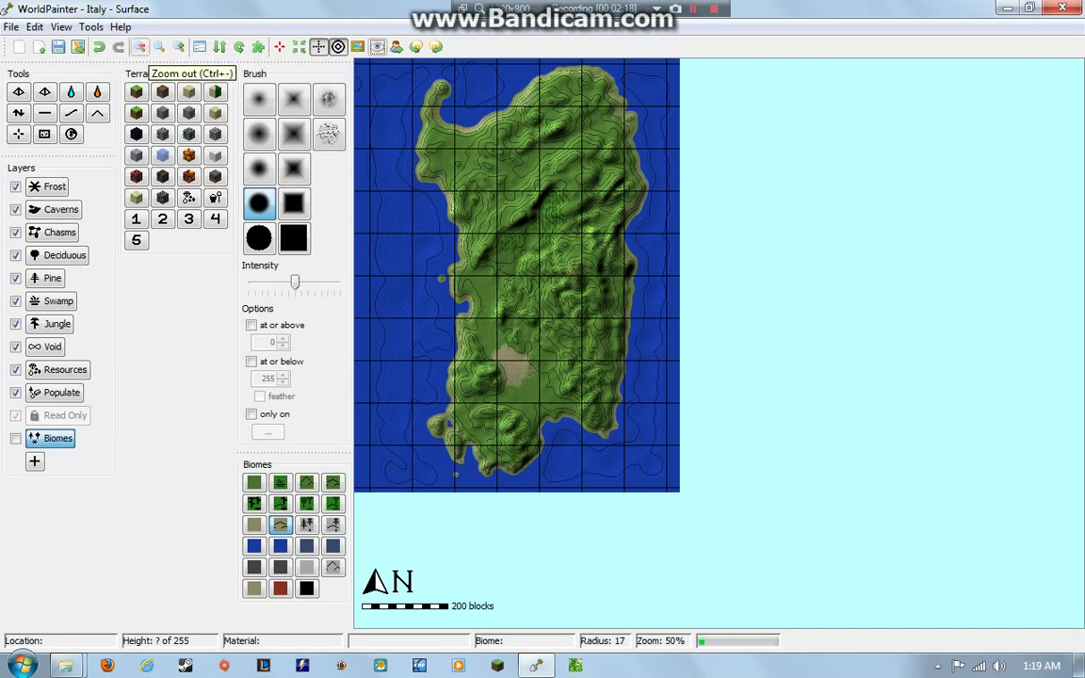
click(91, 26)
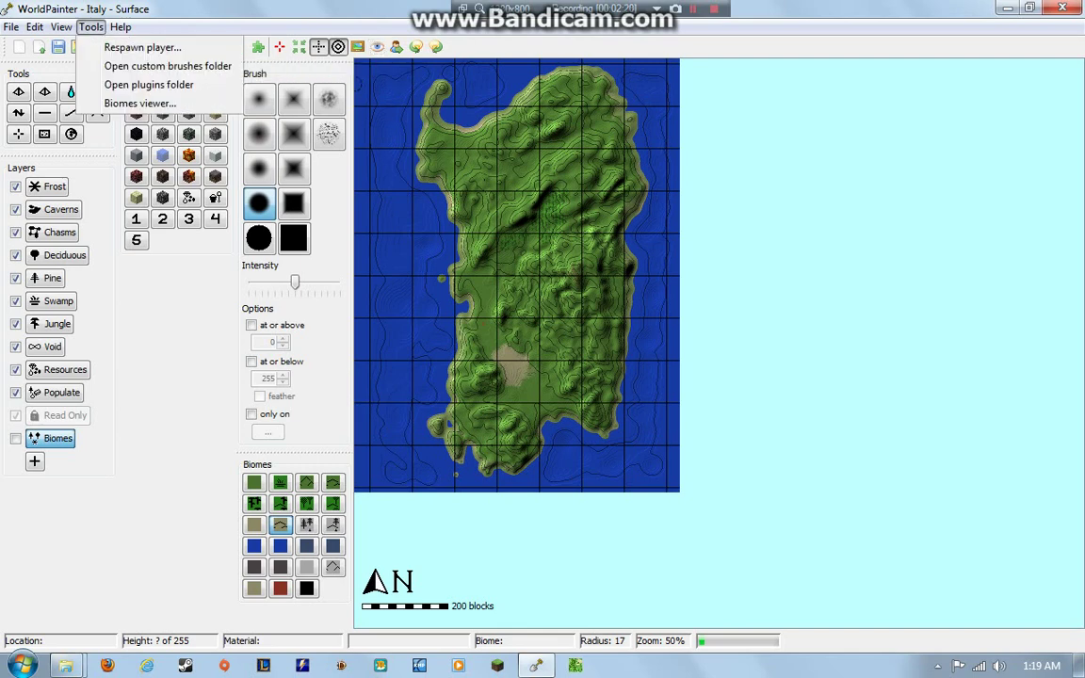
mouse_move(120, 27)
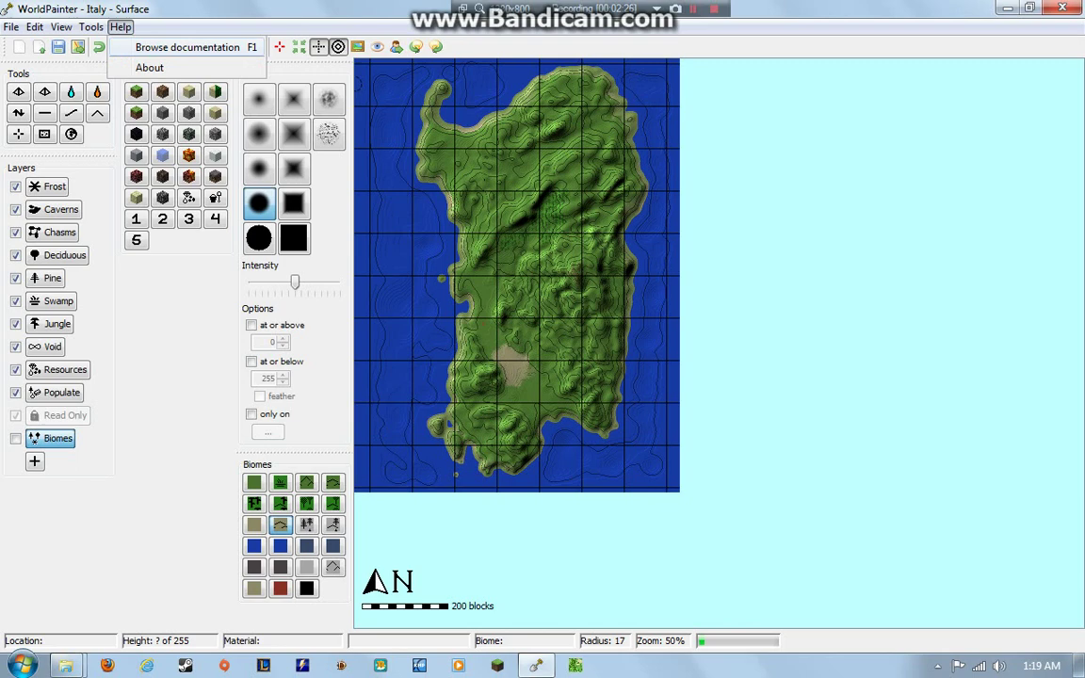
click(121, 27)
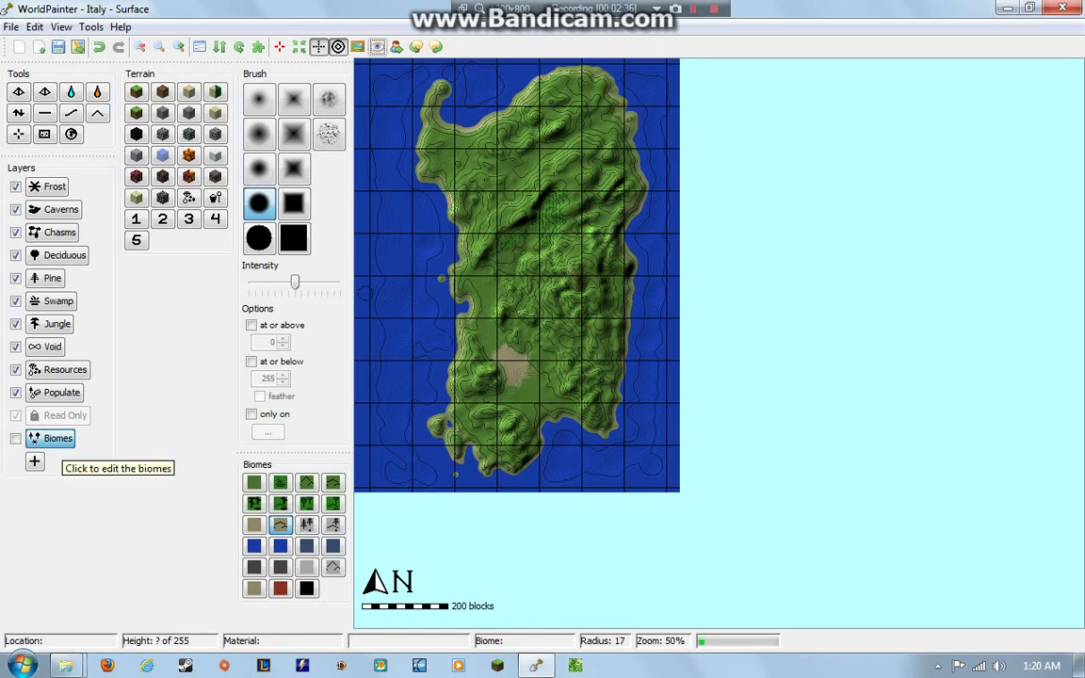
Paint the Forest biome across the island's central lowland and on the west coast beside the small islet.
click(52, 438)
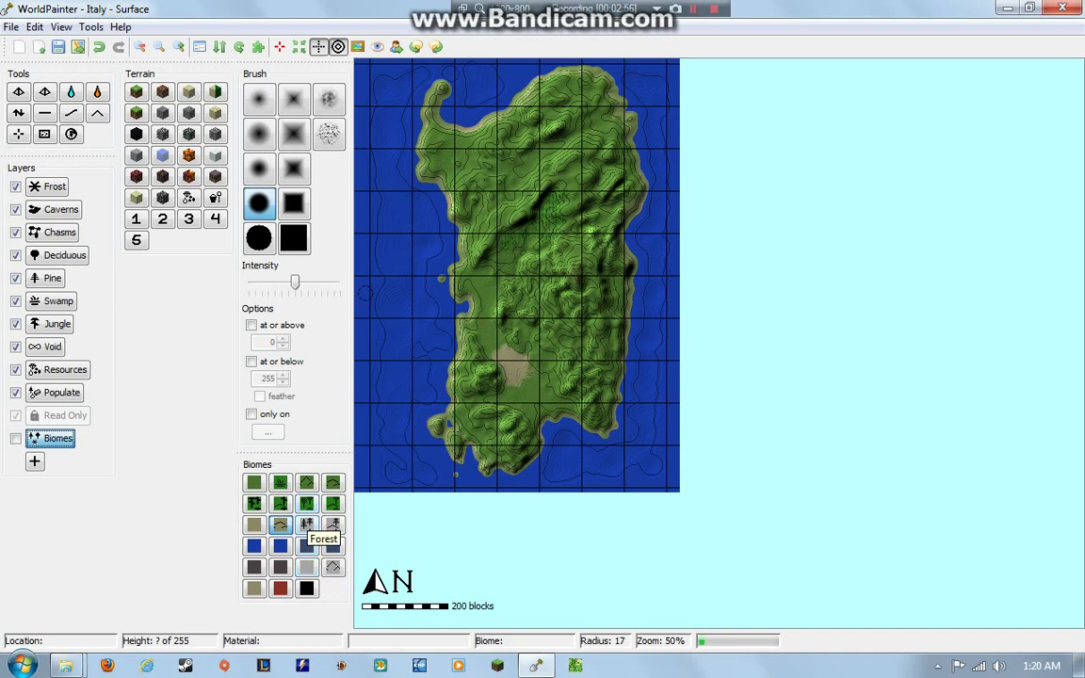
click(306, 503)
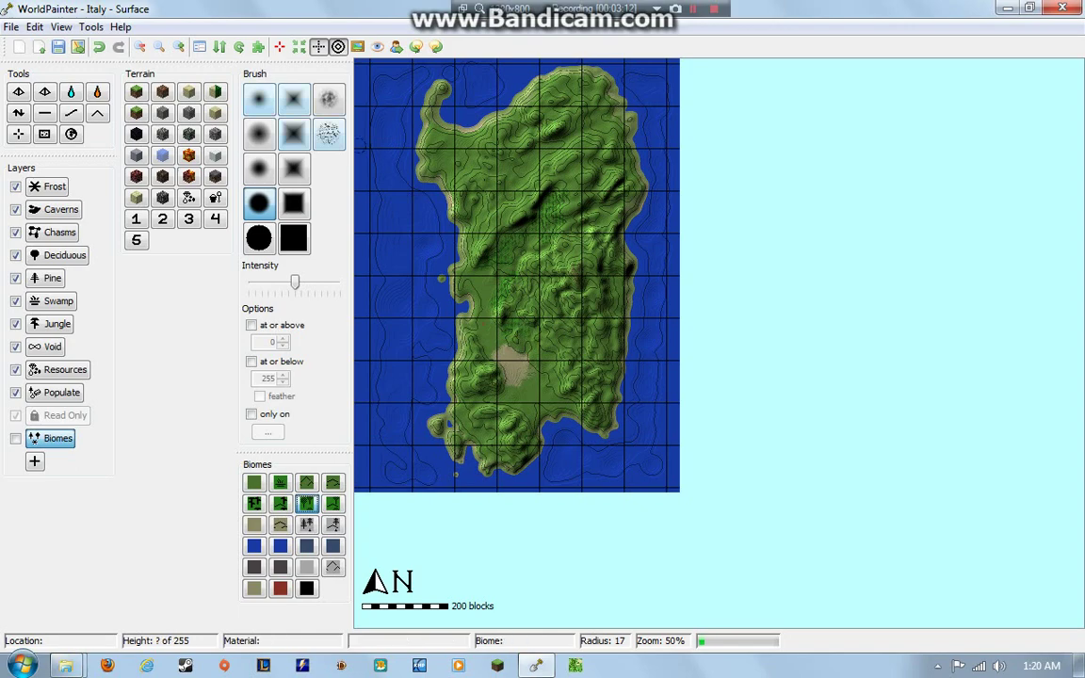
click(179, 46)
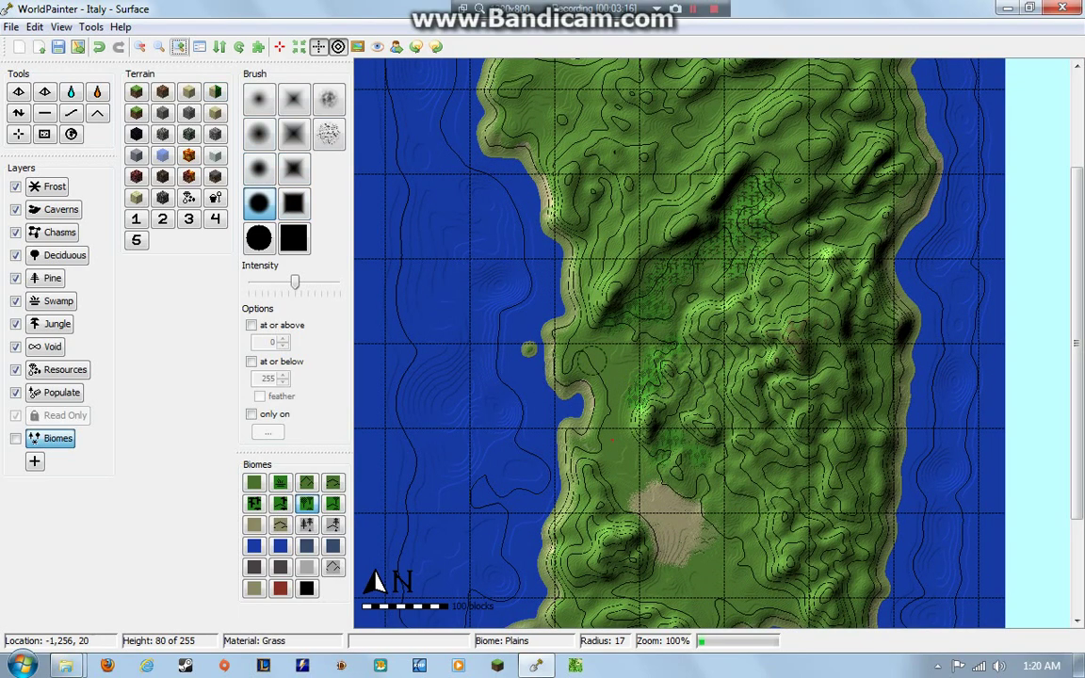
drag(579, 340, 565, 355)
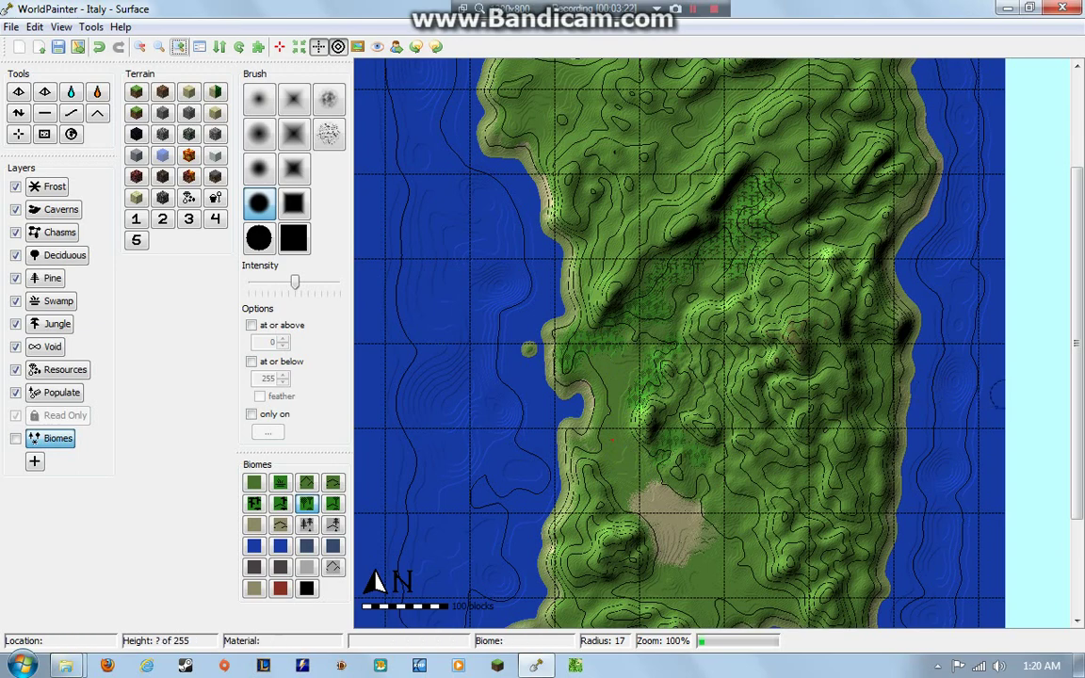
Paint the Forest biome over the northwestern headland, across the northern end and down the northeastern coast of the island.
drag(1077, 358, 1076, 290)
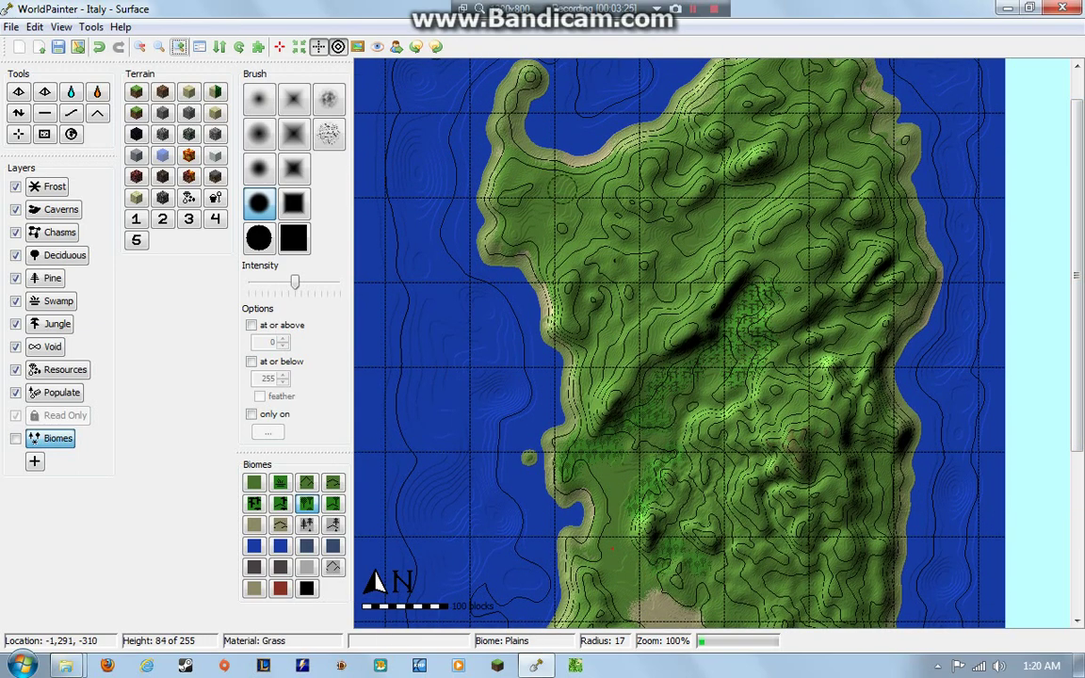
mouse_move(561, 186)
mouse_down()
mouse_move(591, 224)
mouse_move(599, 182)
mouse_move(586, 186)
mouse_up()
mouse_move(548, 208)
mouse_down()
mouse_move(543, 183)
mouse_move(510, 178)
mouse_move(575, 177)
mouse_up()
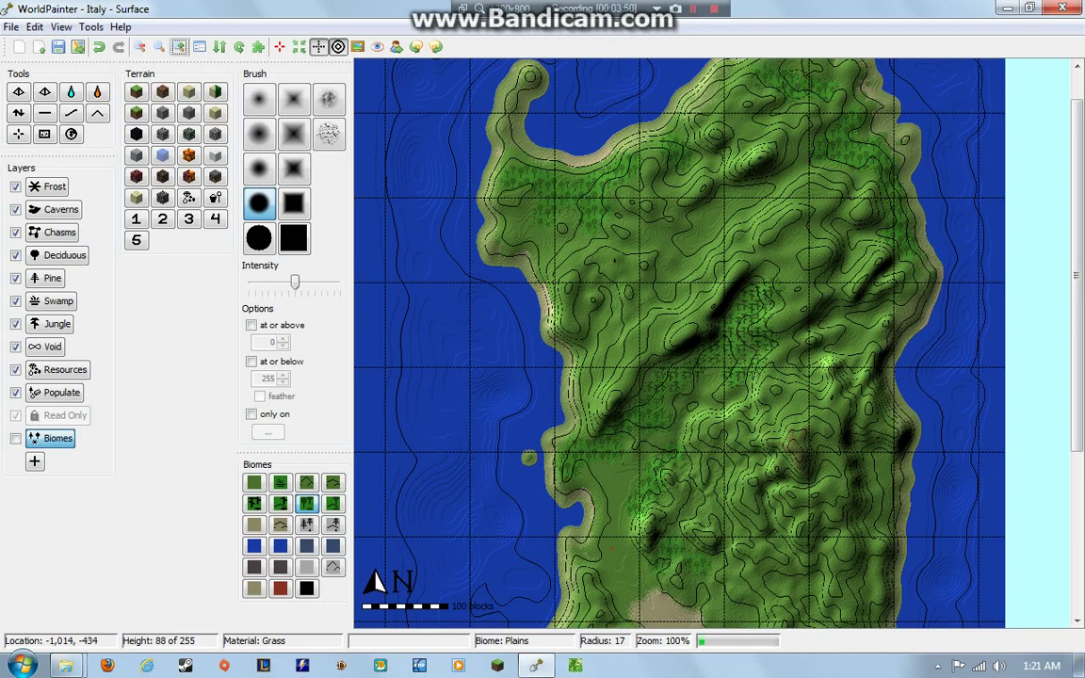
drag(1076, 235, 1077, 216)
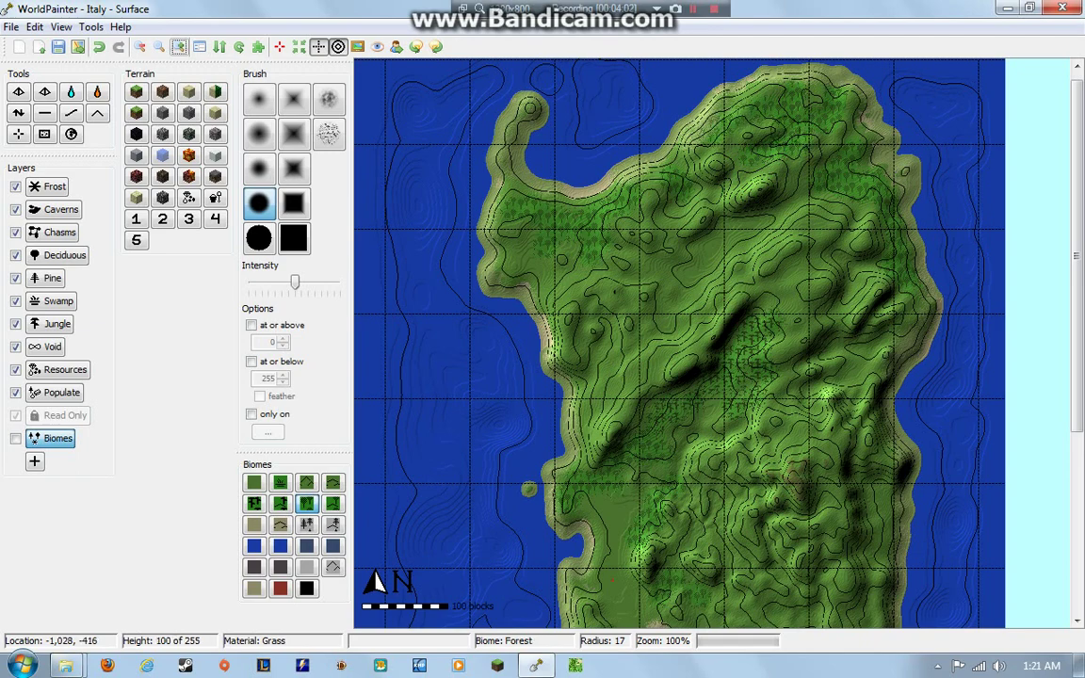
Extend the Forest biome down the east side of the sandy patch and across the southwestern hills.
scroll(997, 216, down, 1)
scroll(679, 342, down, 2)
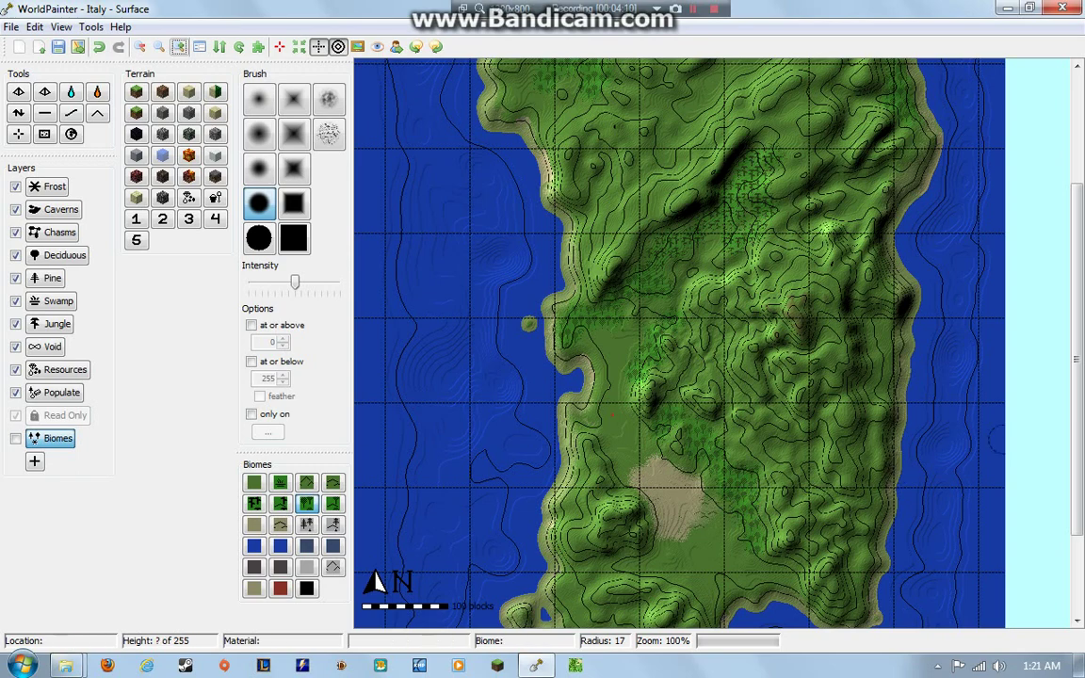
drag(1077, 433, 1076, 511)
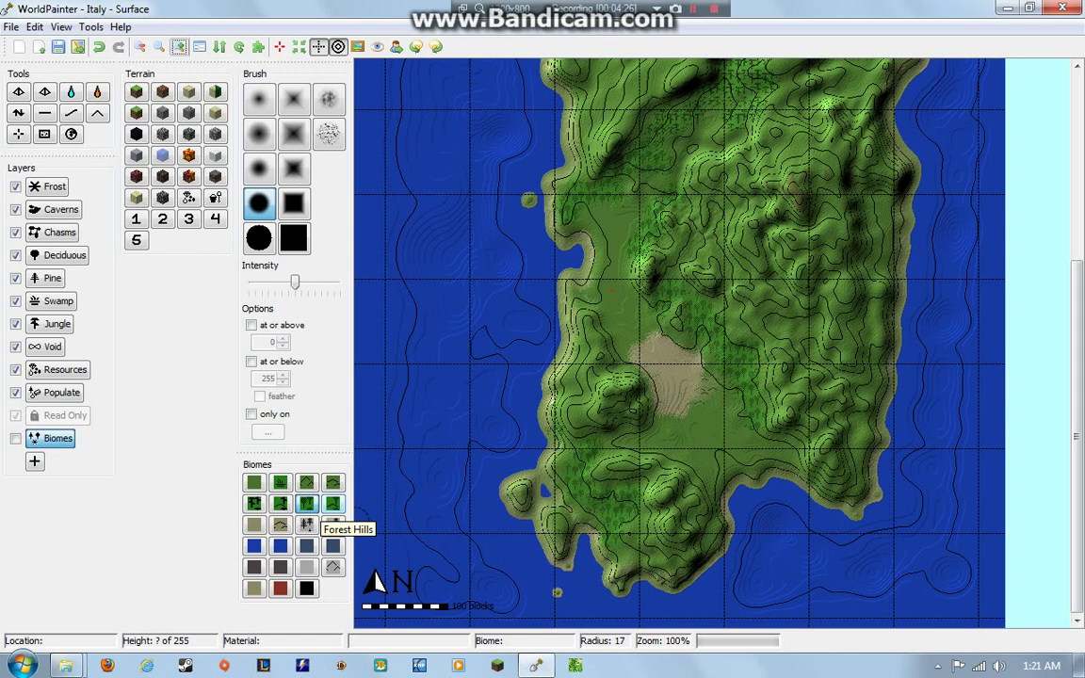
Paint the swamp biome with a brush radius of 20 over the water around the western islet and in the northwestern cove.
click(280, 483)
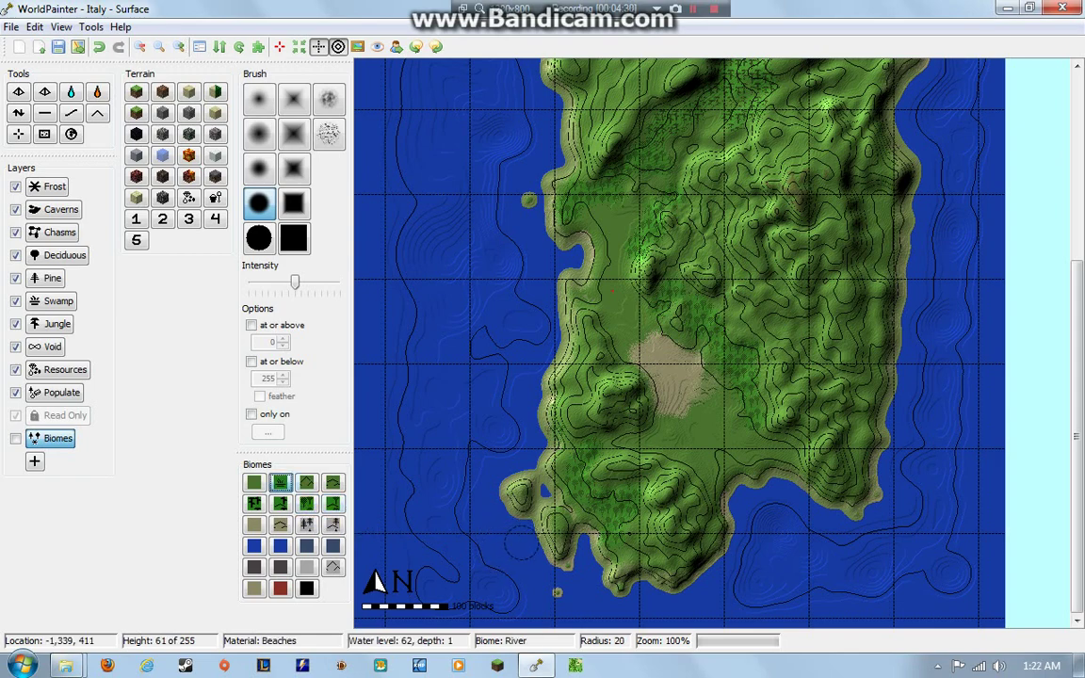
drag(555, 256, 534, 229)
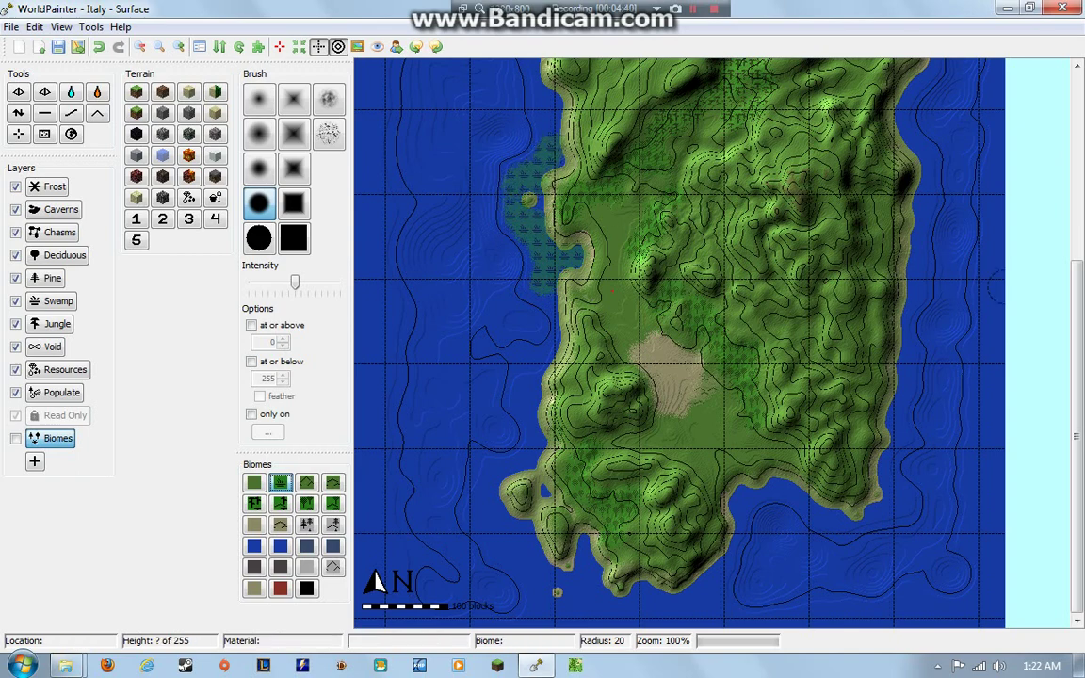
drag(1077, 436, 1077, 250)
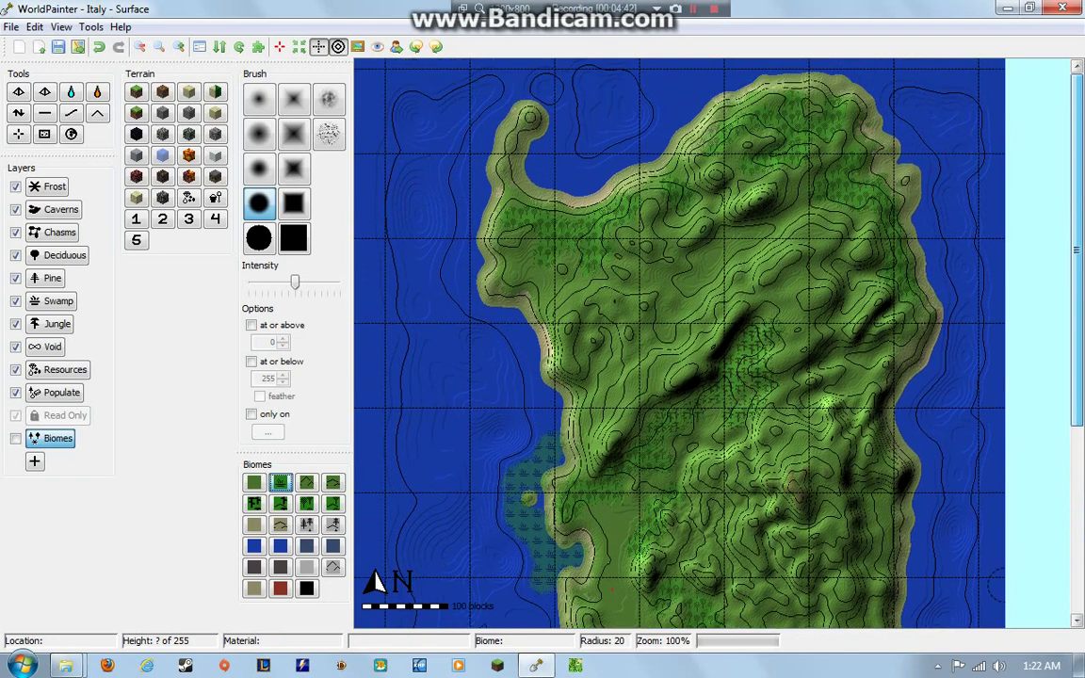
drag(547, 151, 541, 152)
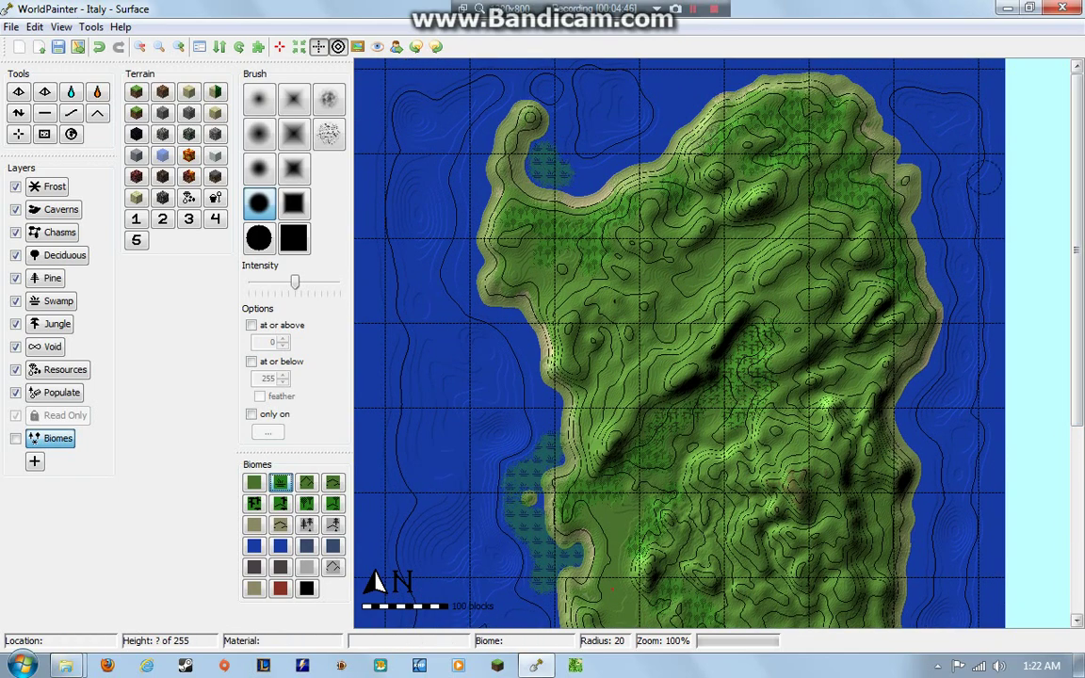
Paint the Mushroom Island biome onto the two small landmasses off the island's southwestern tip.
drag(1077, 250, 1077, 416)
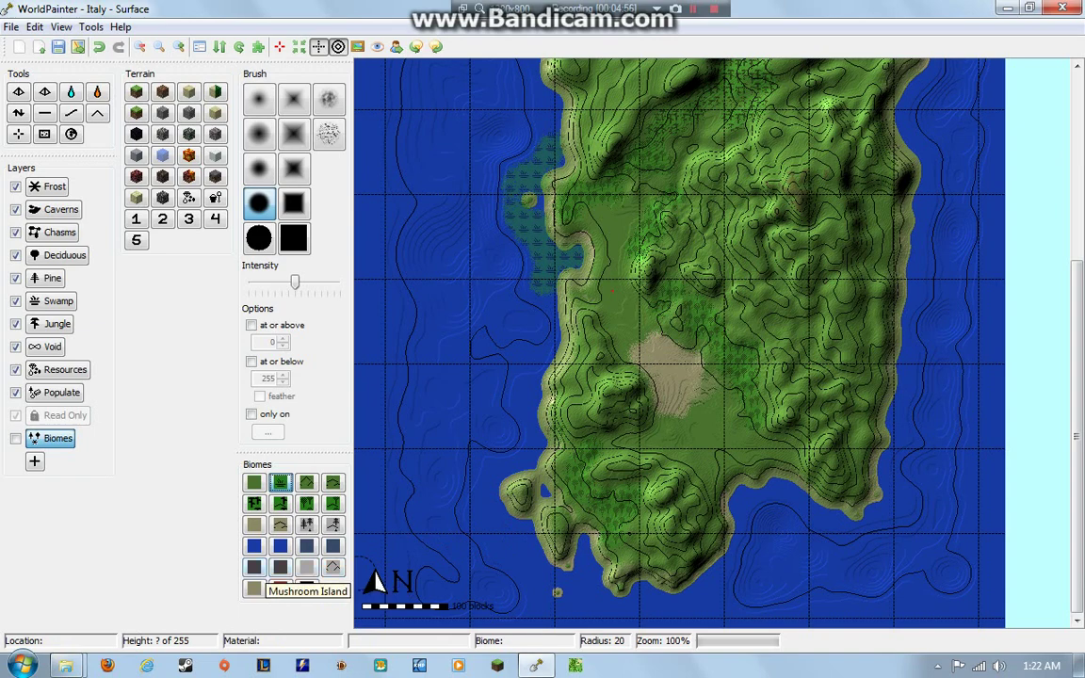
click(254, 567)
click(469, 439)
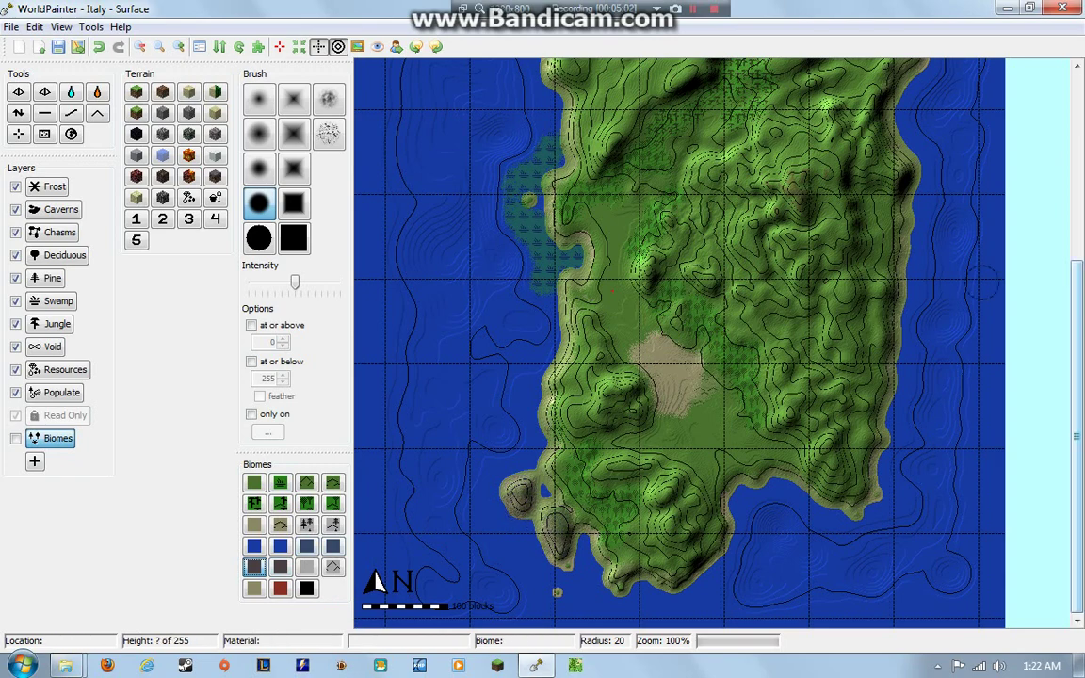
Paint the mushroom island shore biome over the water surrounding the southwestern mushroom islands.
drag(1077, 377, 1076, 201)
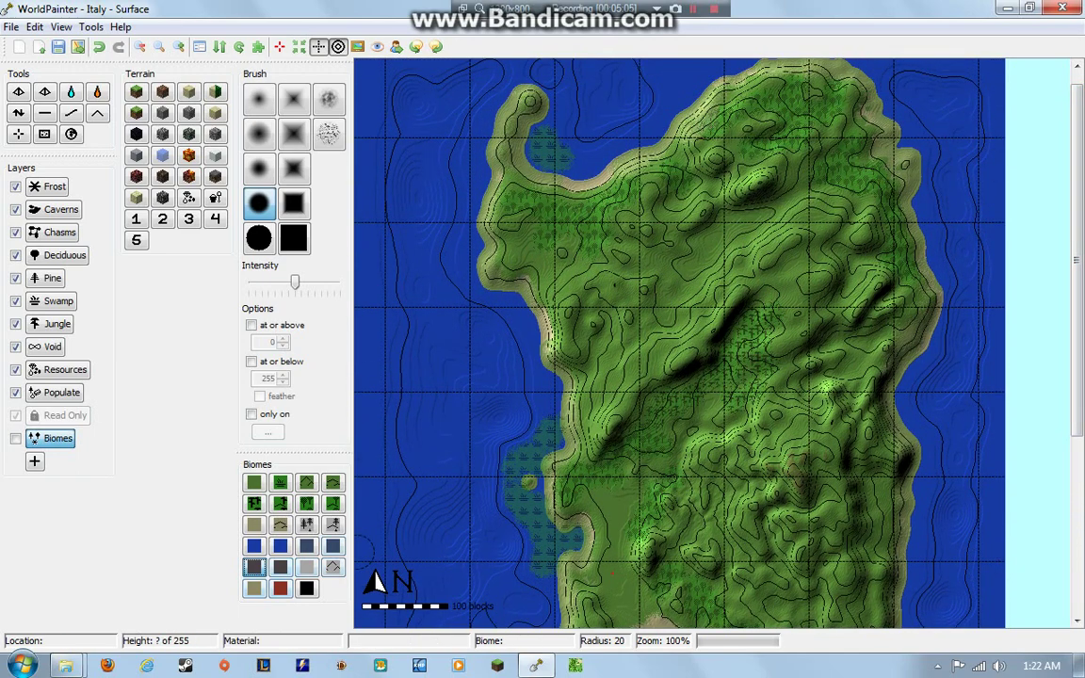
click(280, 566)
drag(1077, 273, 1077, 452)
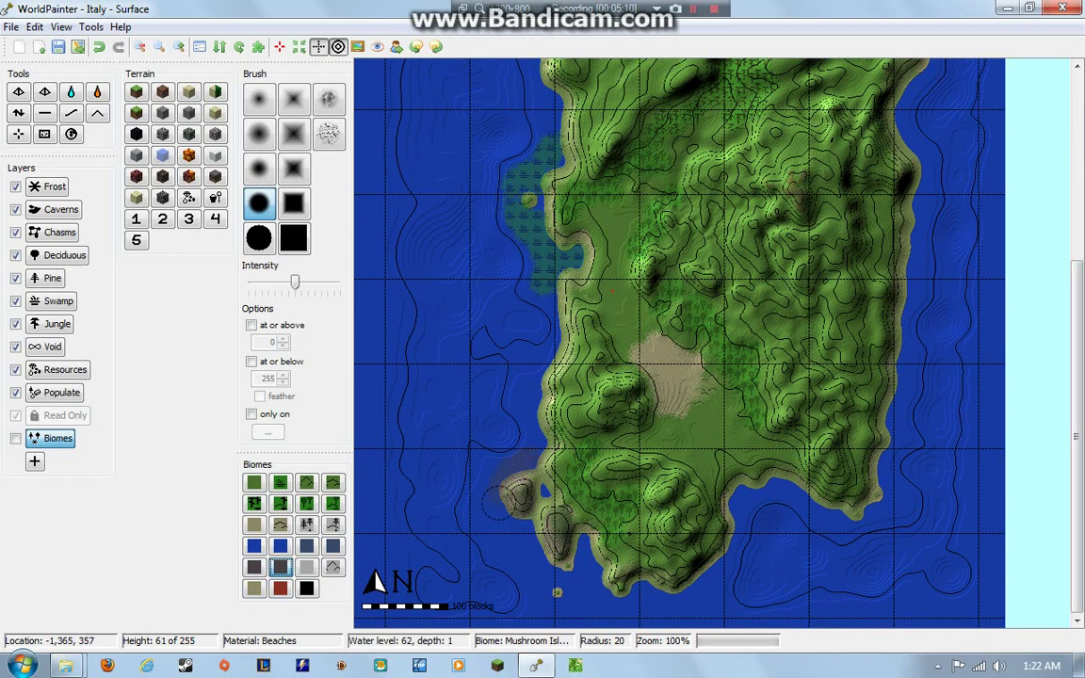
mouse_move(497, 502)
mouse_down()
mouse_move(552, 573)
mouse_move(581, 570)
mouse_up()
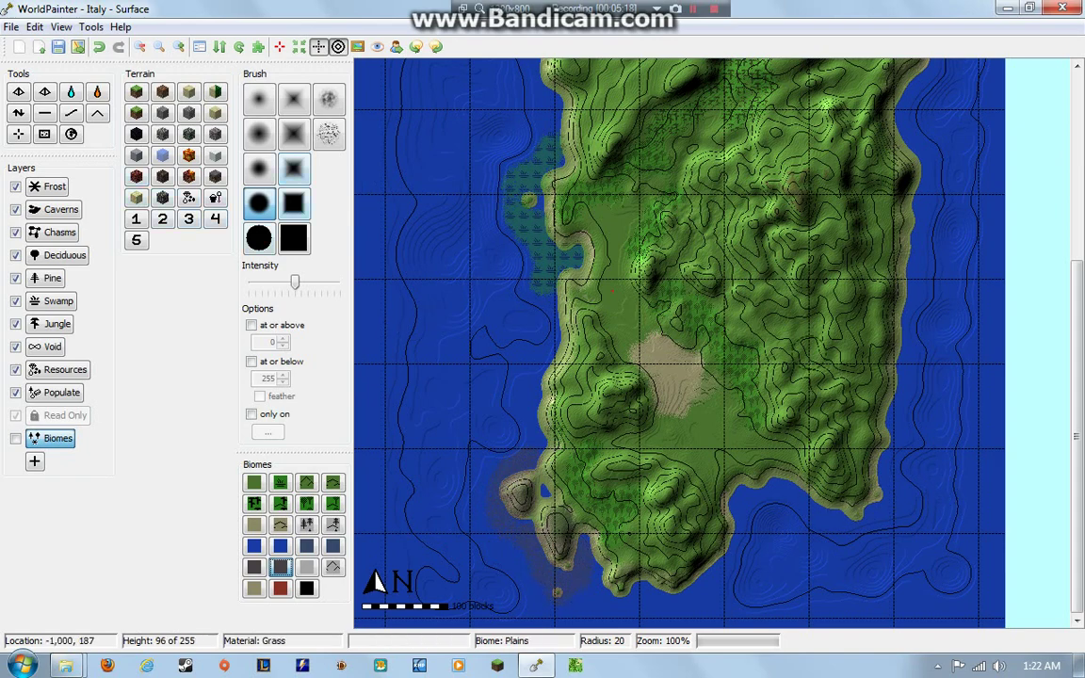
Smooth the terrain around the western cove and the island's western side using a softer round brush.
click(71, 113)
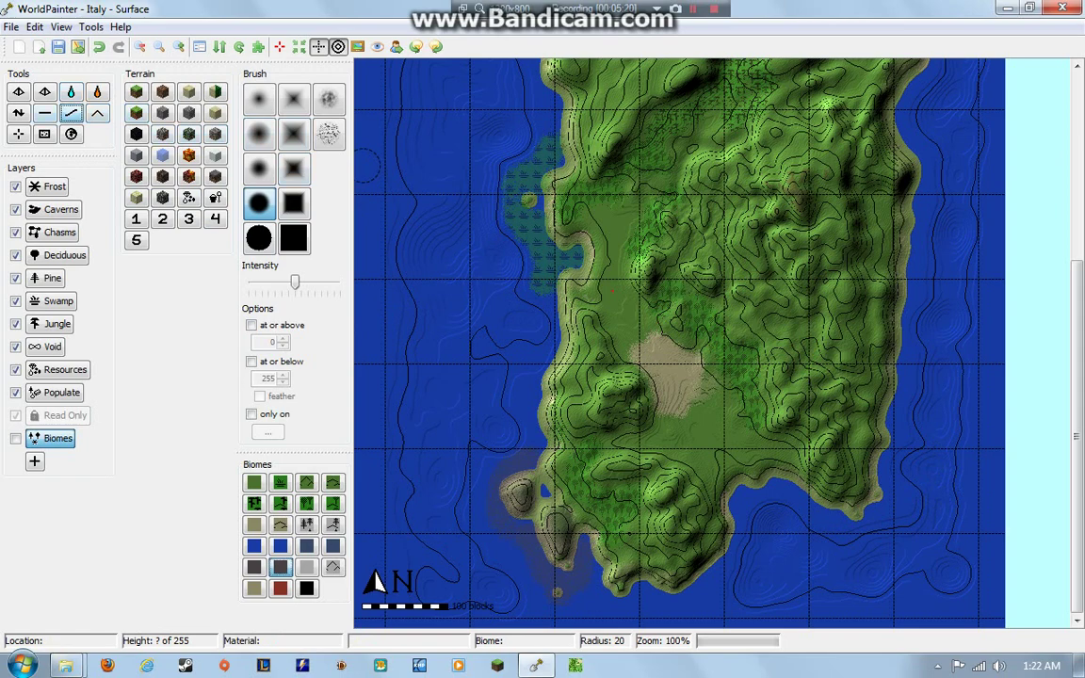
click(259, 168)
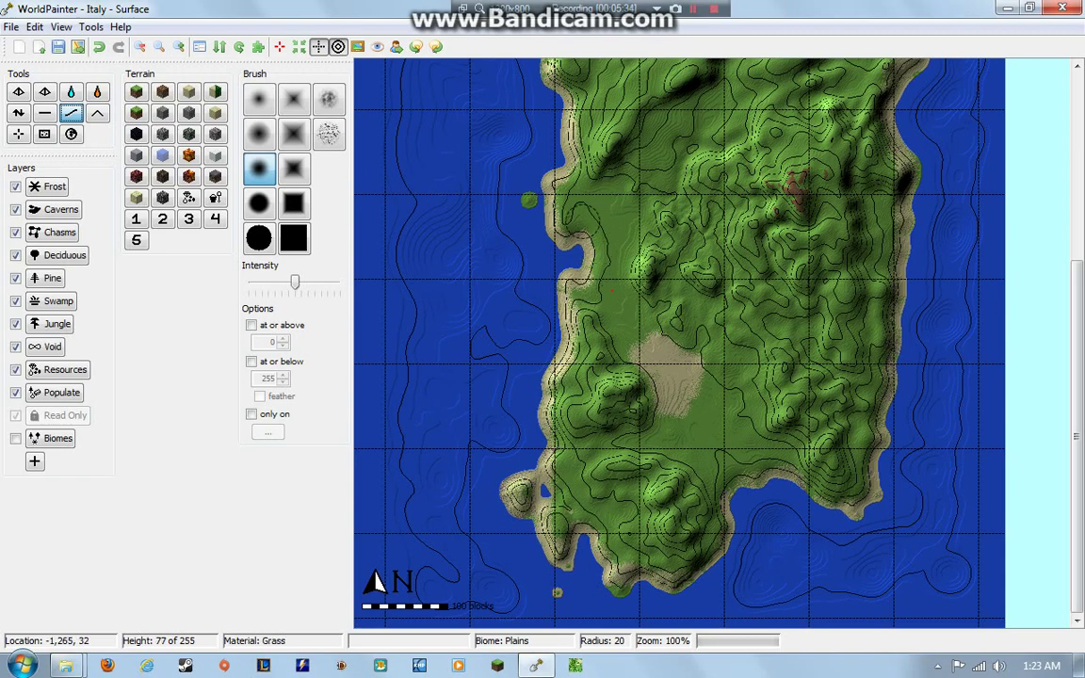
drag(1077, 327, 1076, 220)
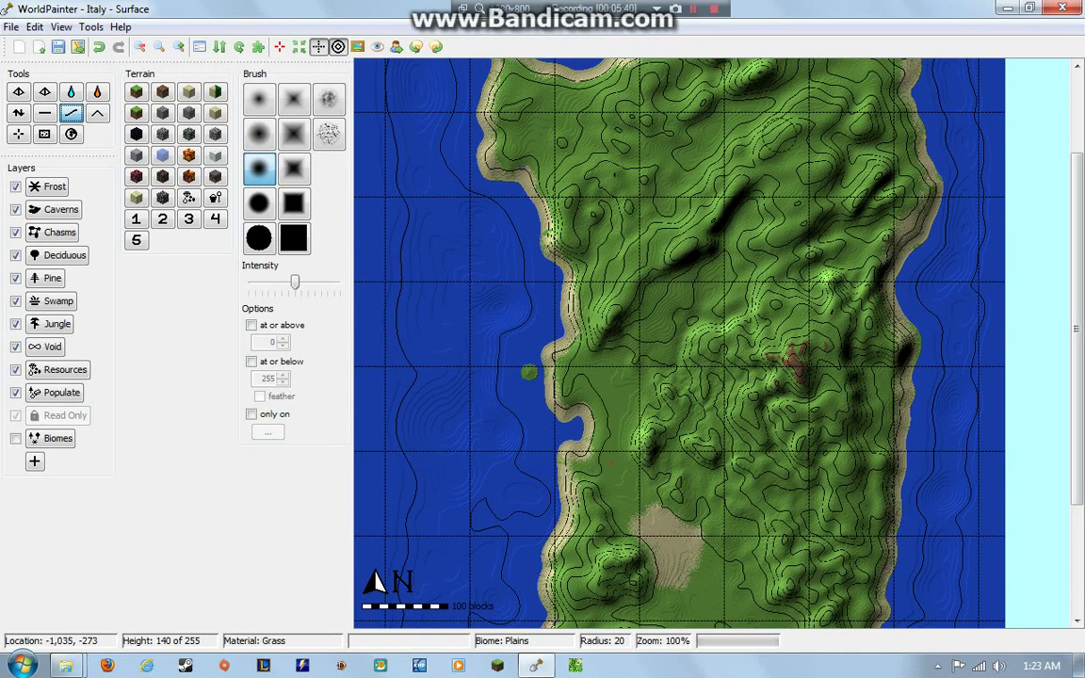
drag(1076, 246, 1077, 167)
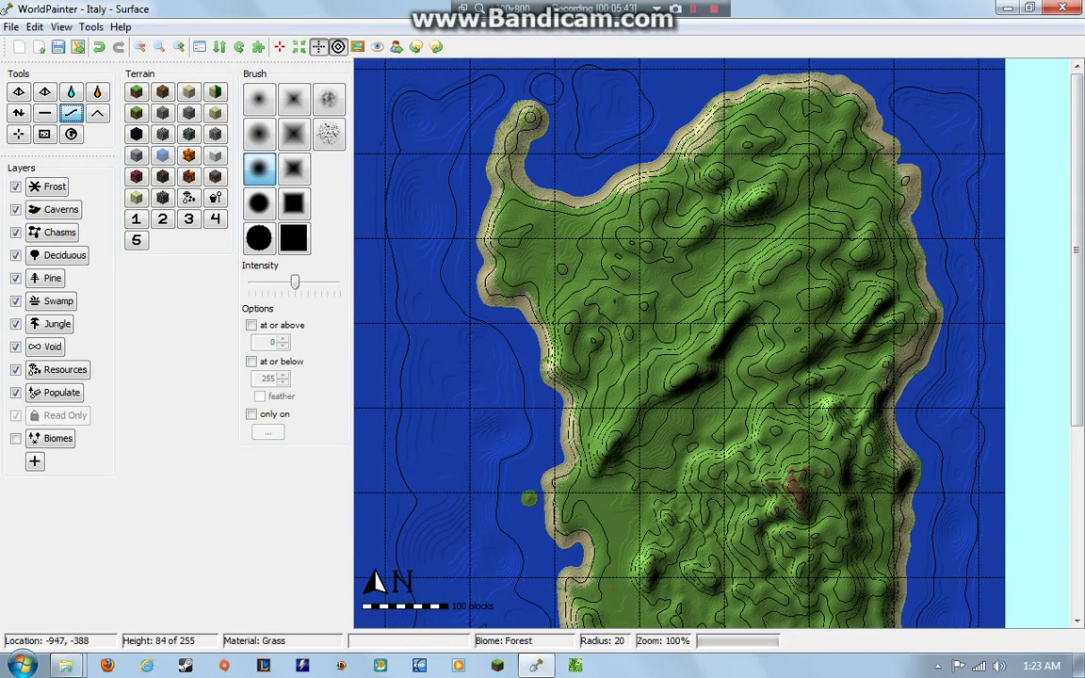
drag(1077, 250, 1077, 436)
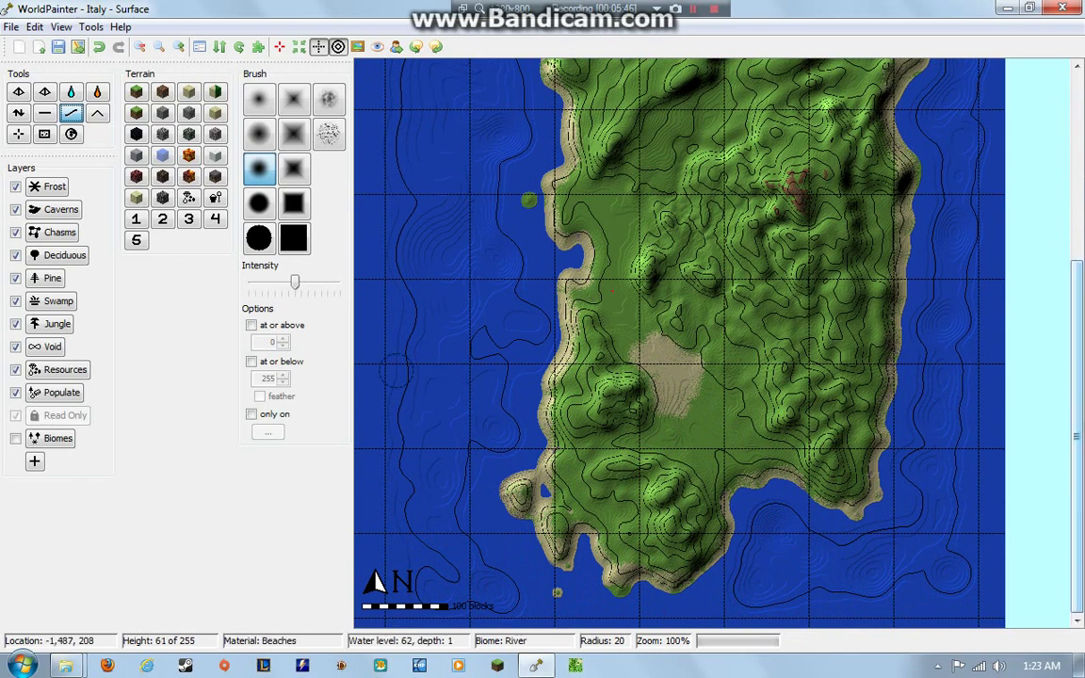
Paint the Beach biome along the island's sandy coastline with a brush radius of 10.
click(52, 438)
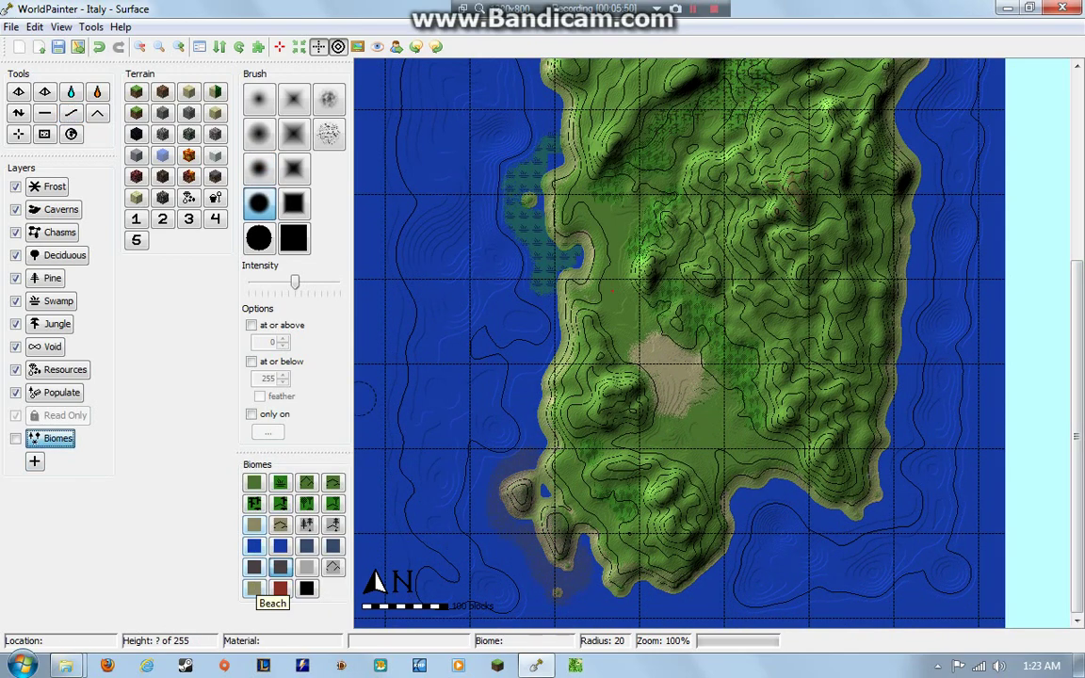
click(254, 587)
scroll(514, 282, down, 4)
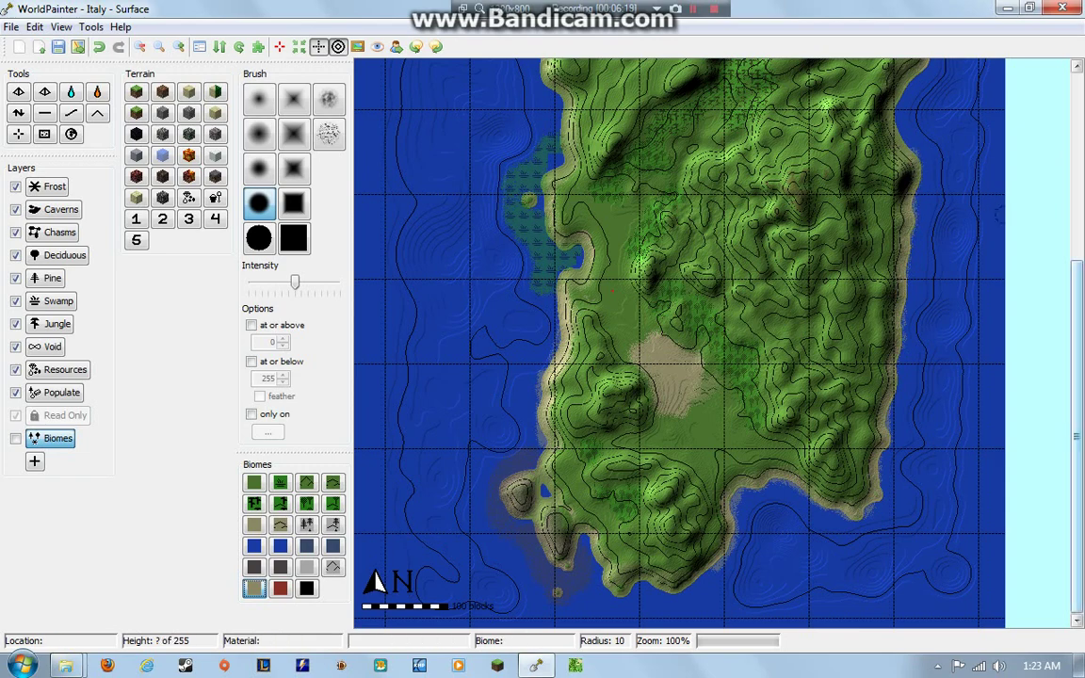
Paint the green hills biome over the island's mountainous areas, enlarging the brush radius to 14.
scroll(998, 405, up, 5)
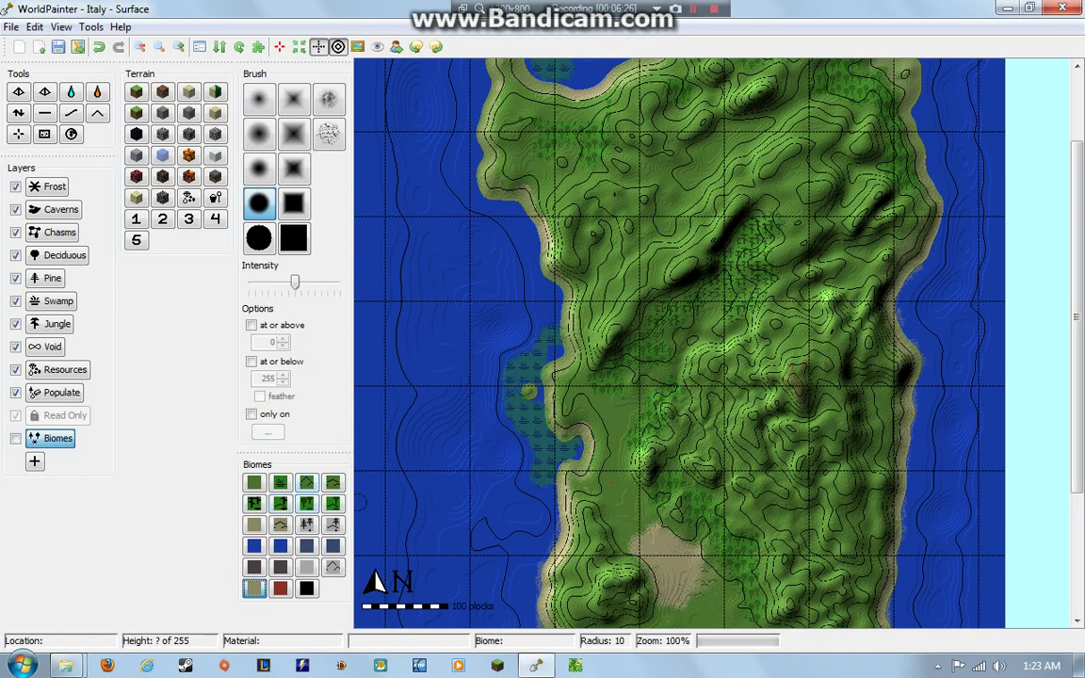
click(306, 482)
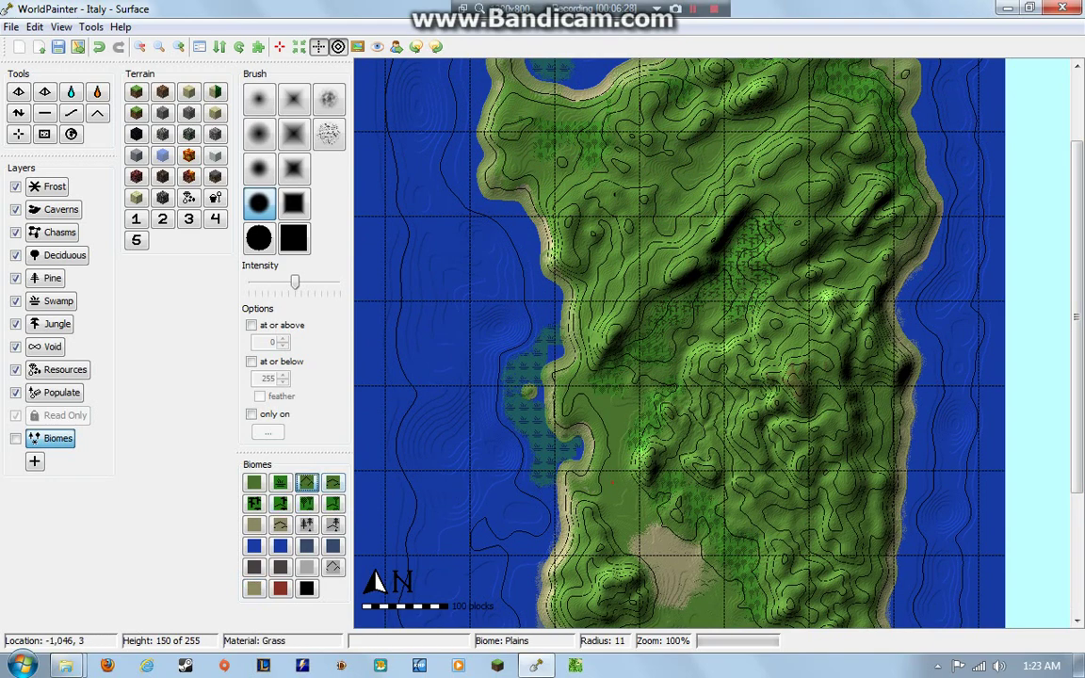
scroll(678, 344, up, 1)
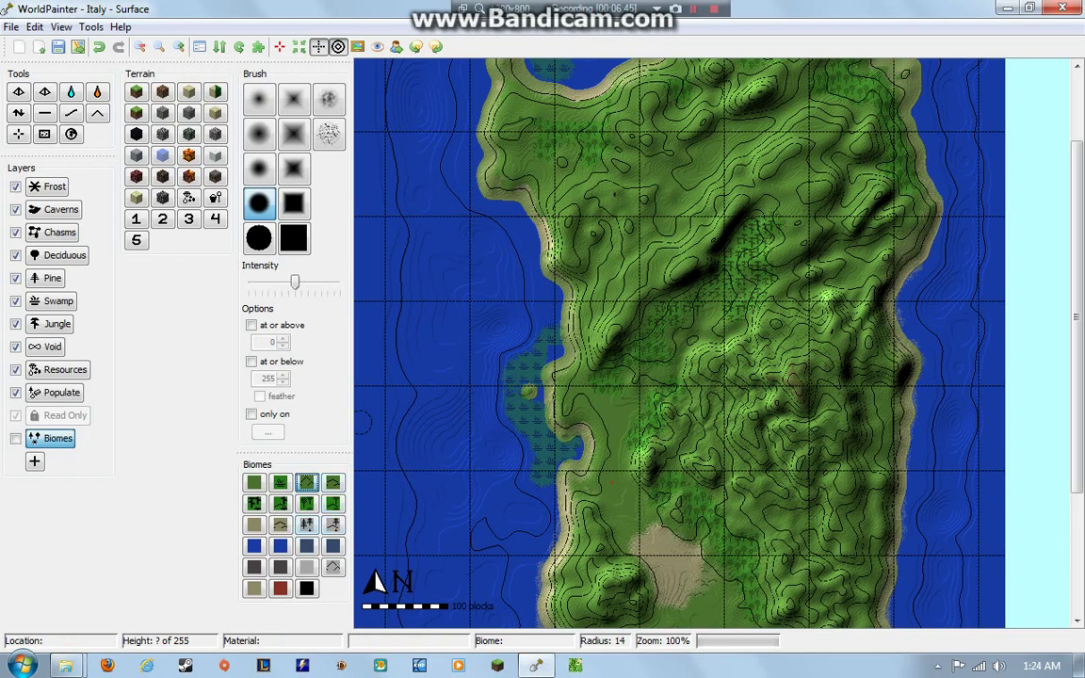
Paint the snowy taiga biomes around the netherrack-marked eastern peak and the snowy mountain biome on its summit with a brush radius of 14.
click(306, 526)
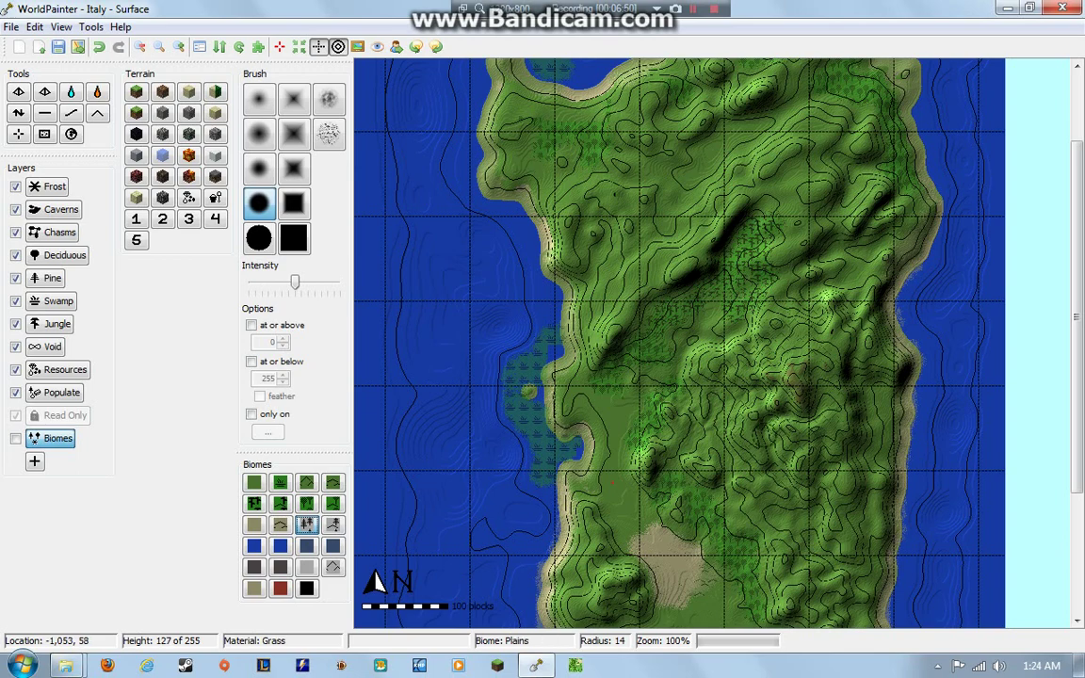
mouse_move(756, 441)
mouse_down()
mouse_move(775, 407)
mouse_move(843, 396)
mouse_up()
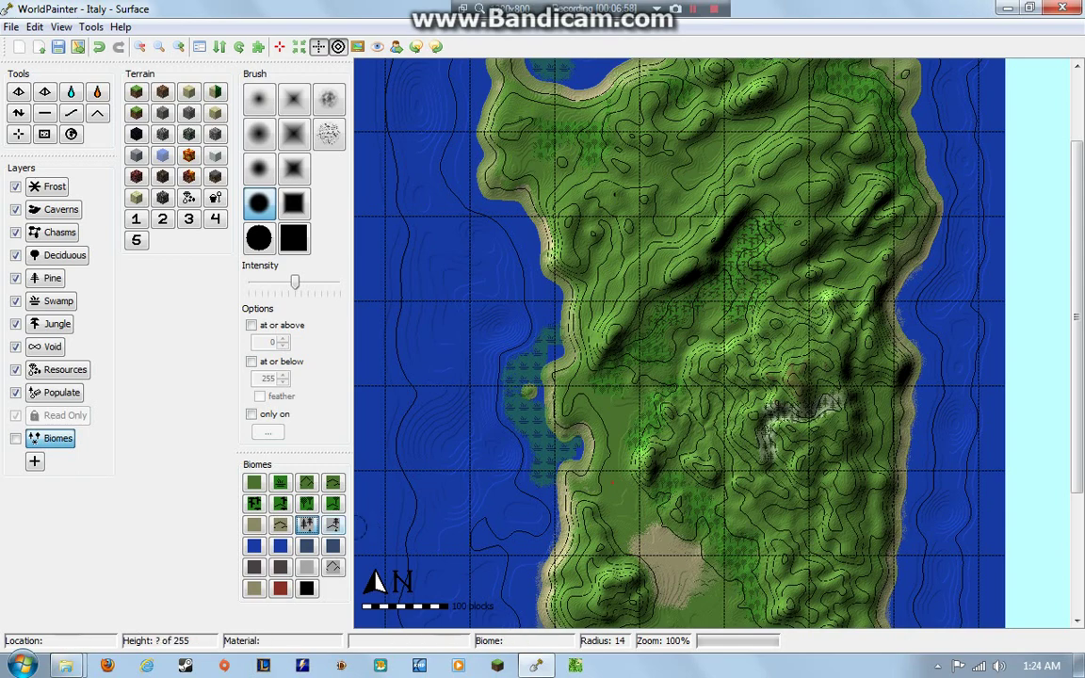
click(332, 525)
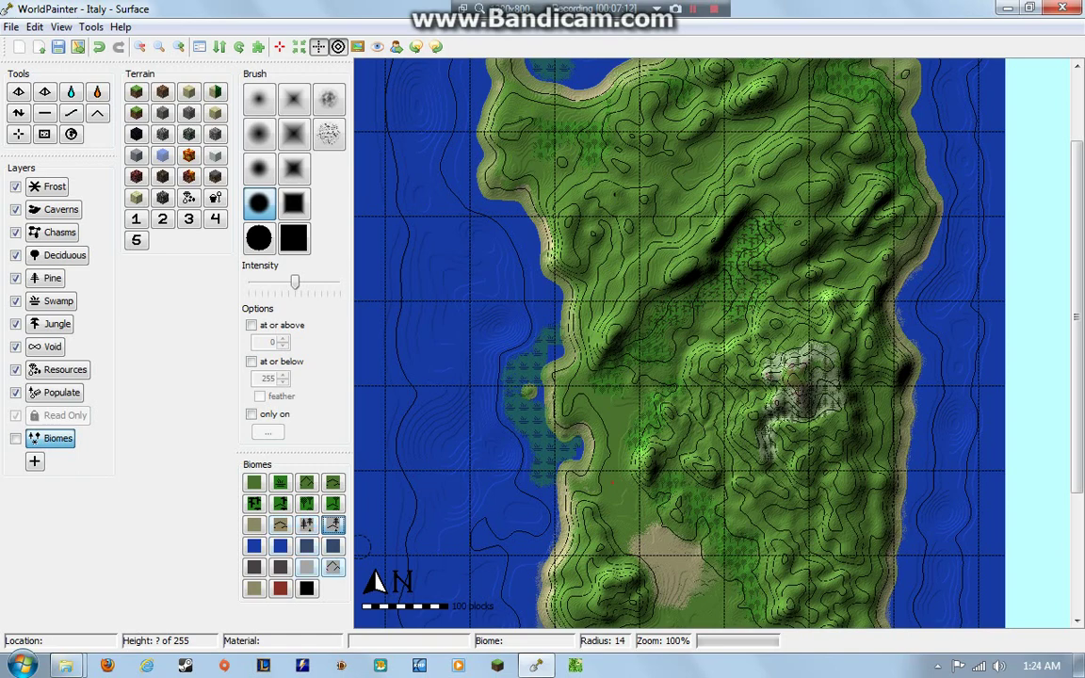
click(331, 568)
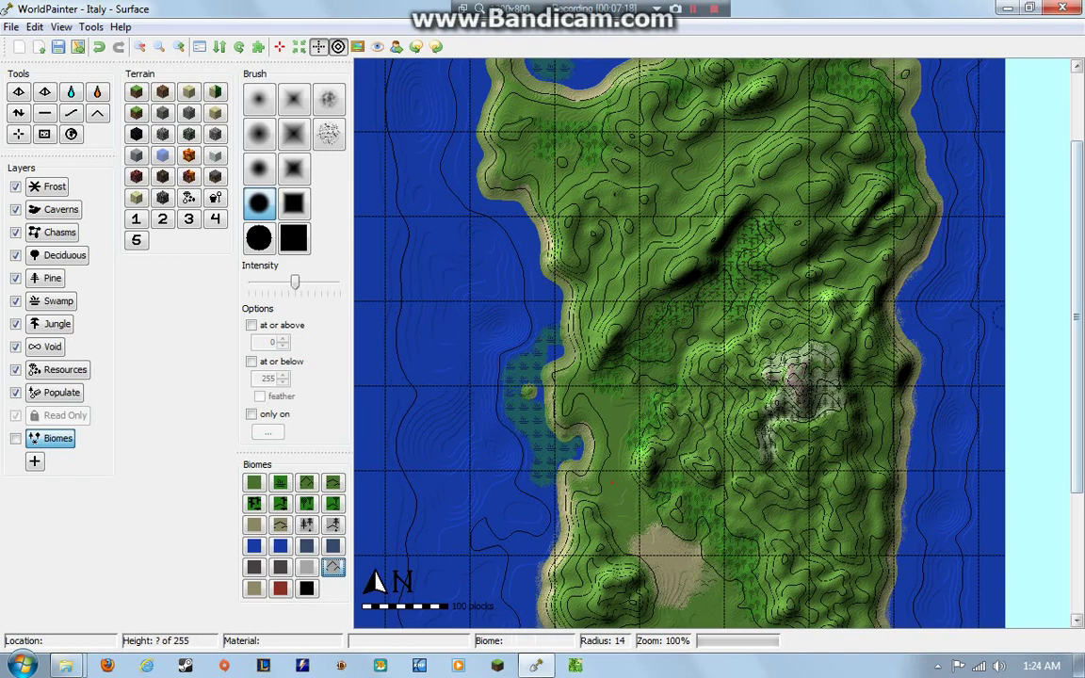
drag(1077, 320, 1077, 256)
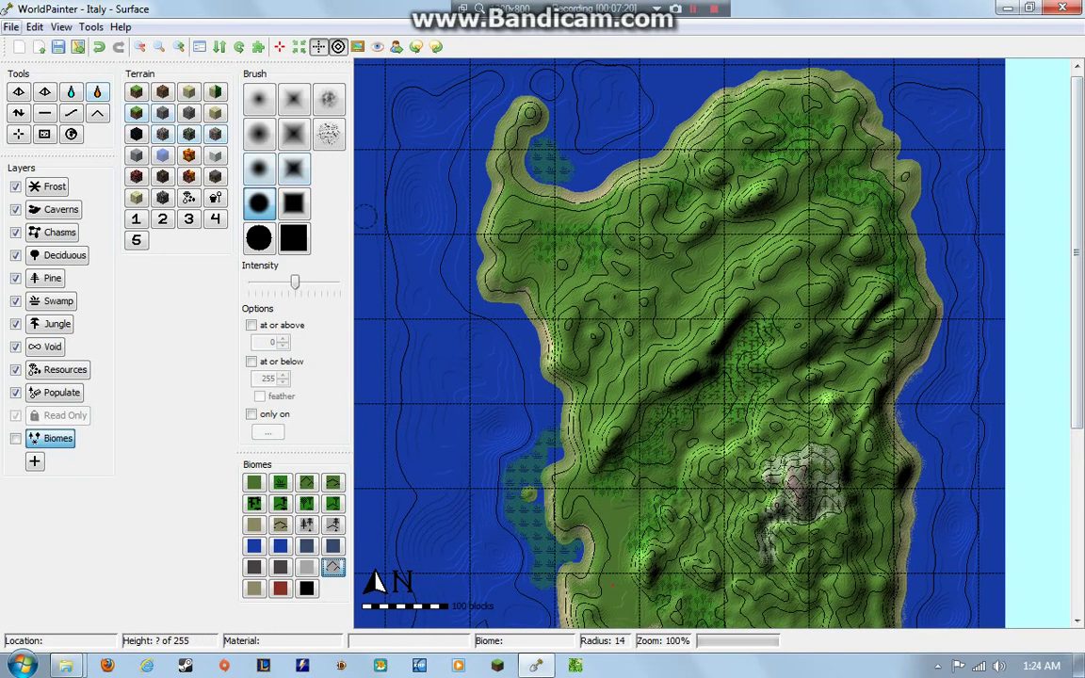
click(10, 26)
mouse_move(34, 27)
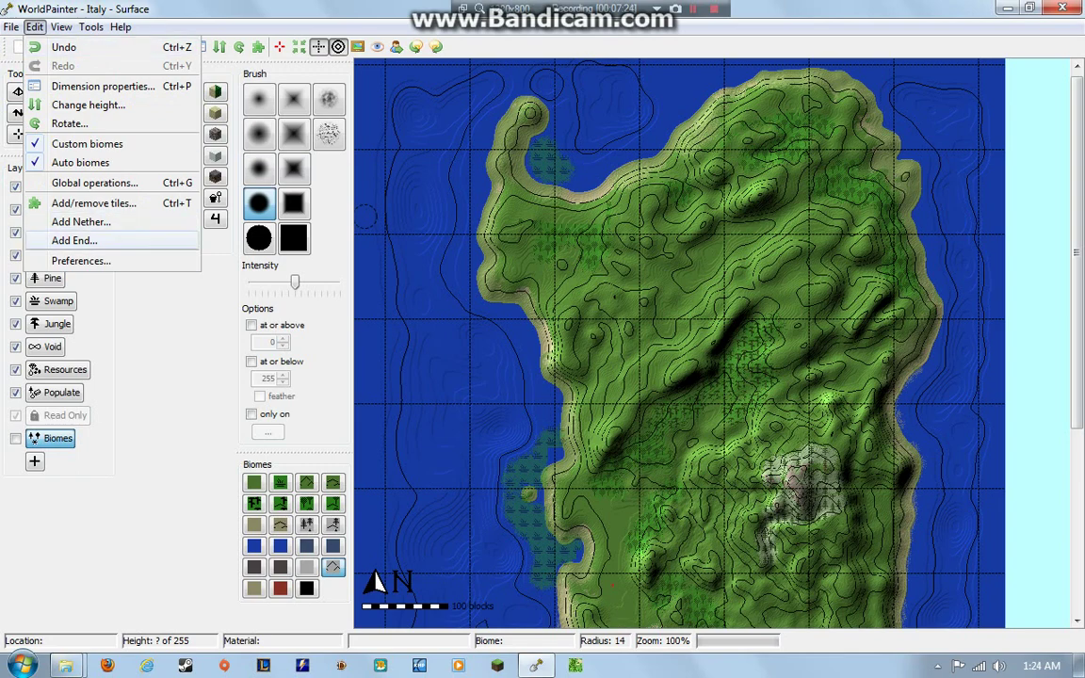
click(368, 216)
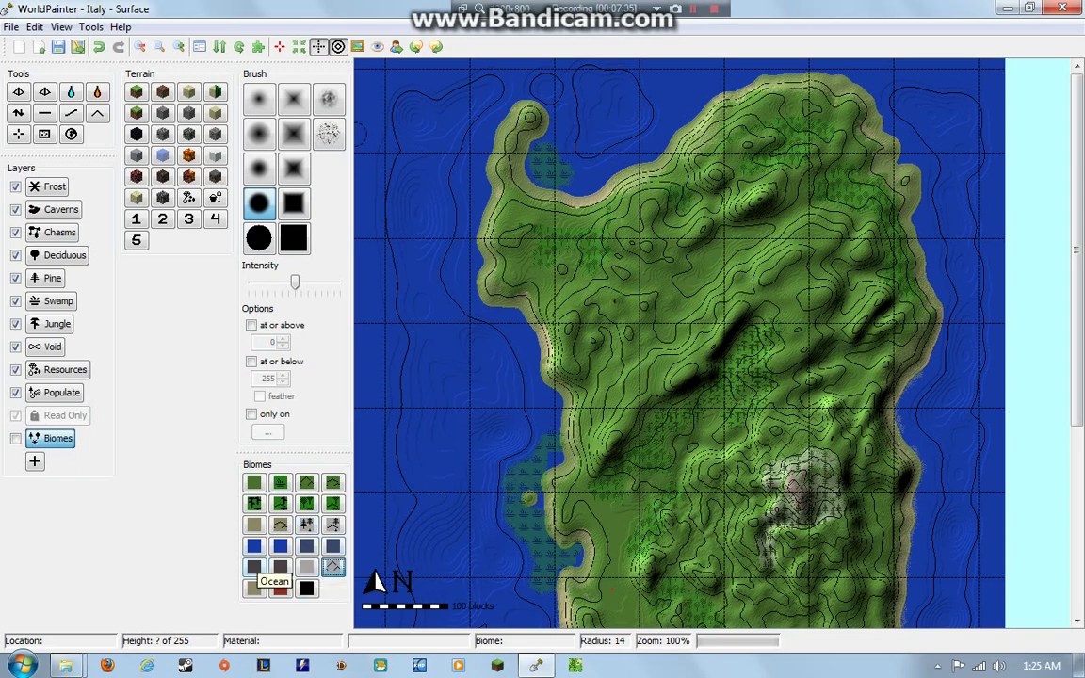
Paint the Ocean biome over the water surrounding the island with the brush radius enlarged to 41.
click(254, 547)
scroll(415, 261, up, 10)
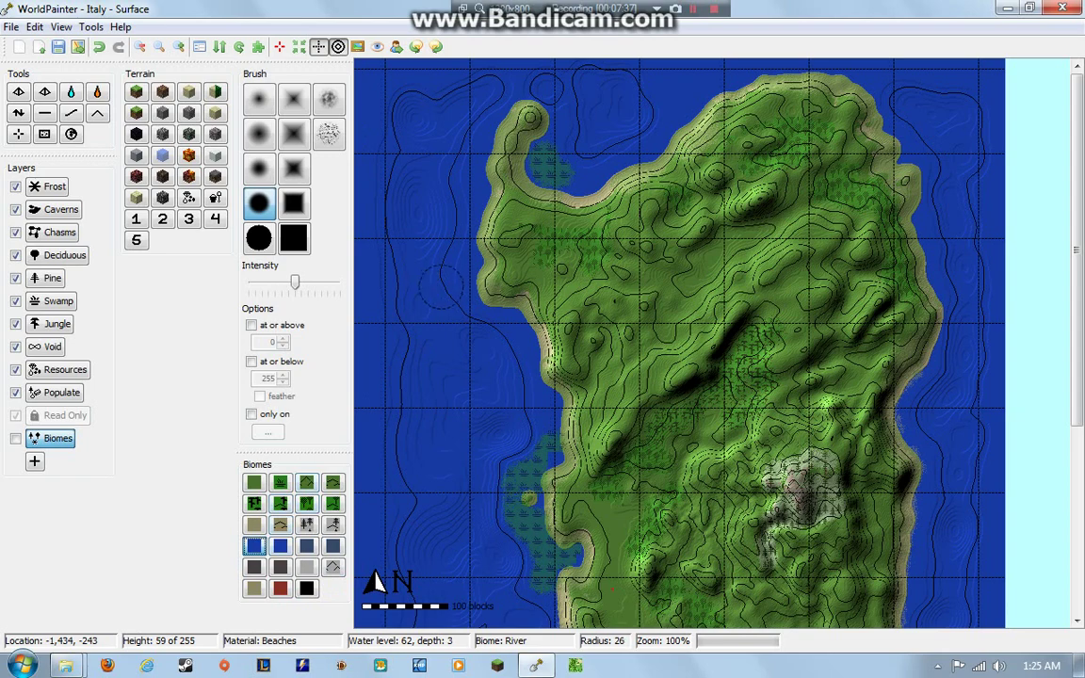
scroll(415, 123, down, 1)
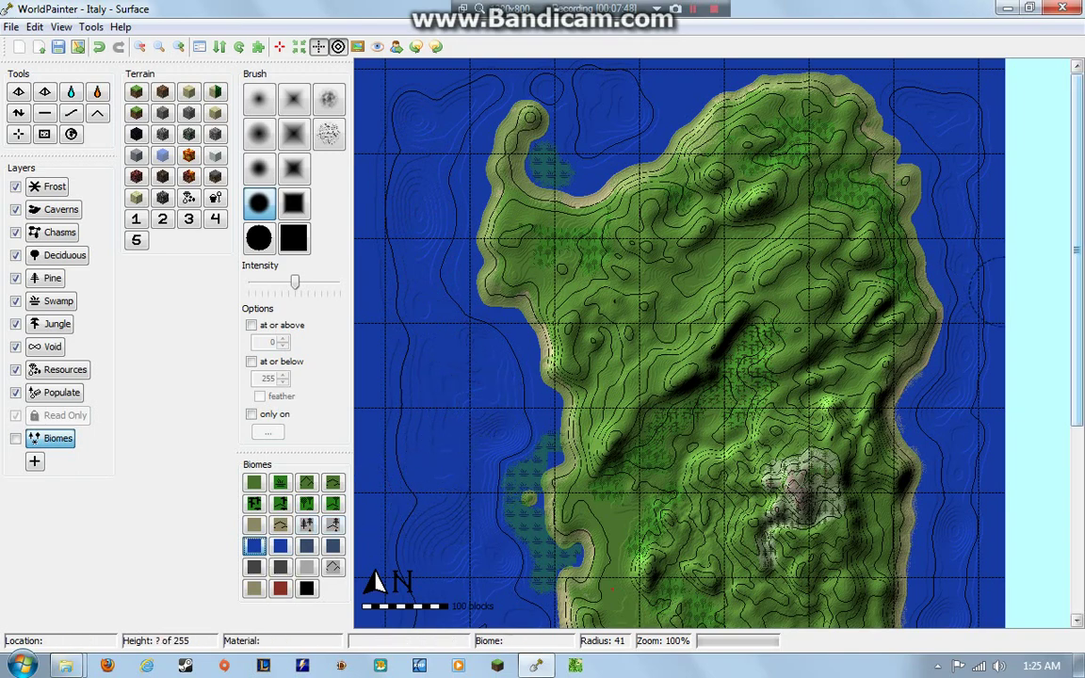
scroll(725, 320, down, 5)
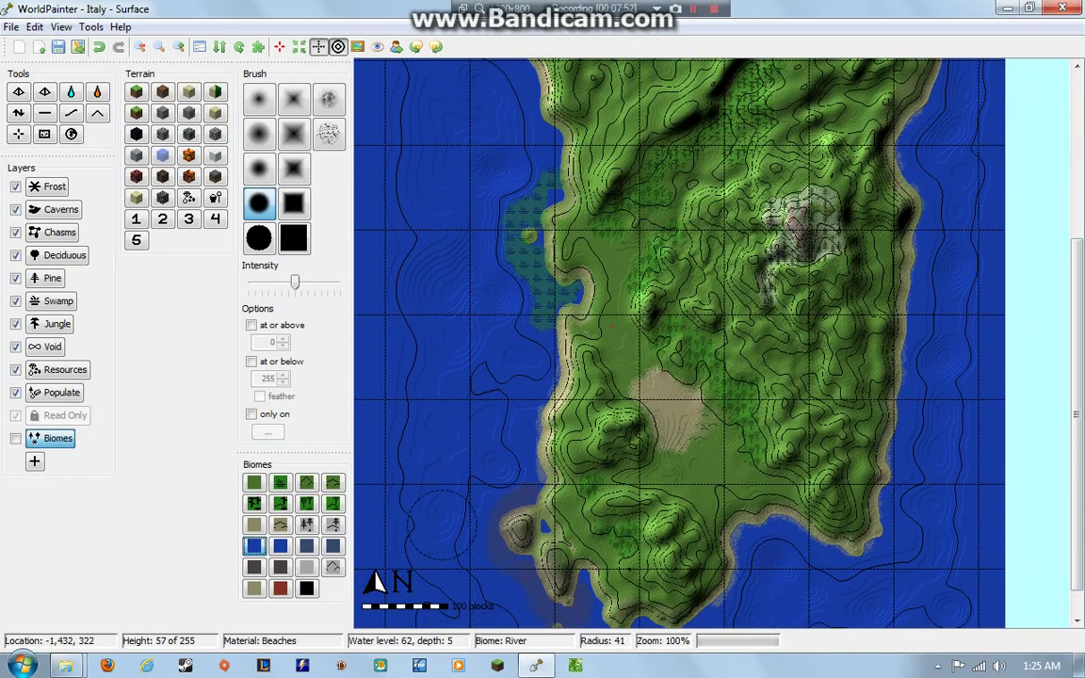
scroll(985, 306, up, 5)
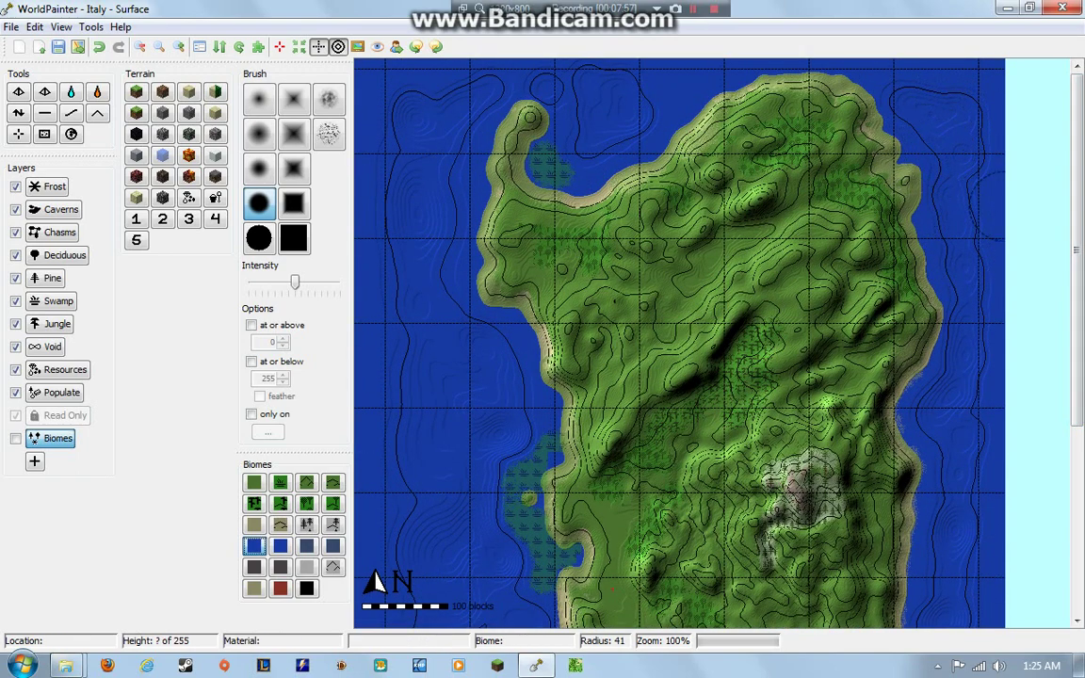
scroll(937, 130, down, 6)
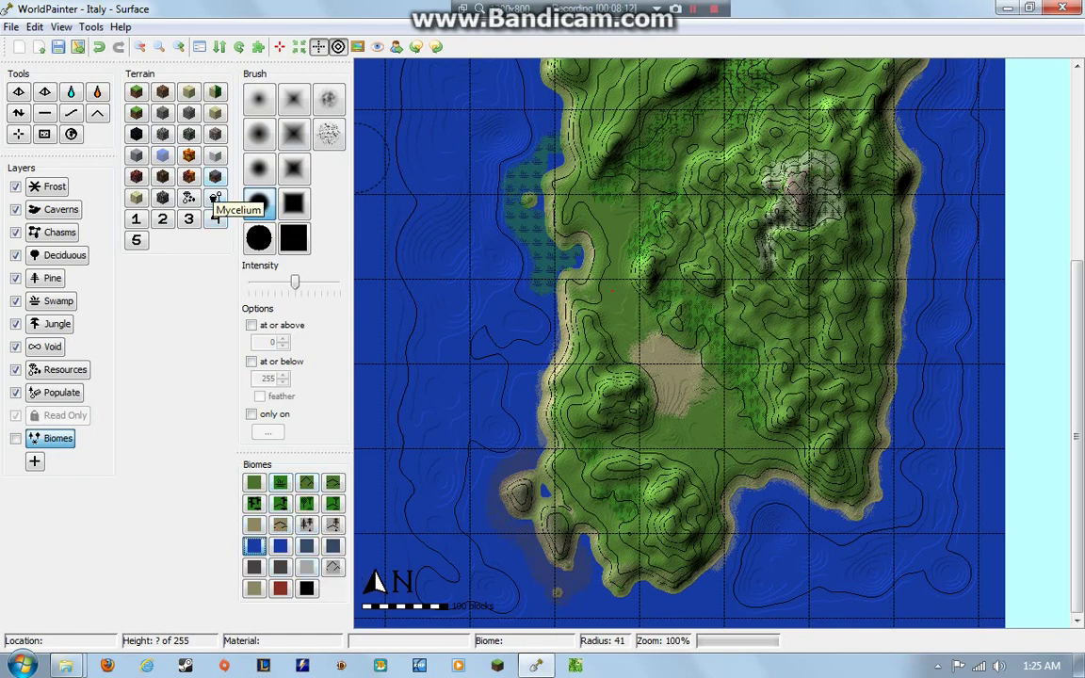
Paint Mycelium terrain onto the two southwestern mushroom landmasses with a brush radius of 17.
click(215, 185)
scroll(509, 471, down, 5)
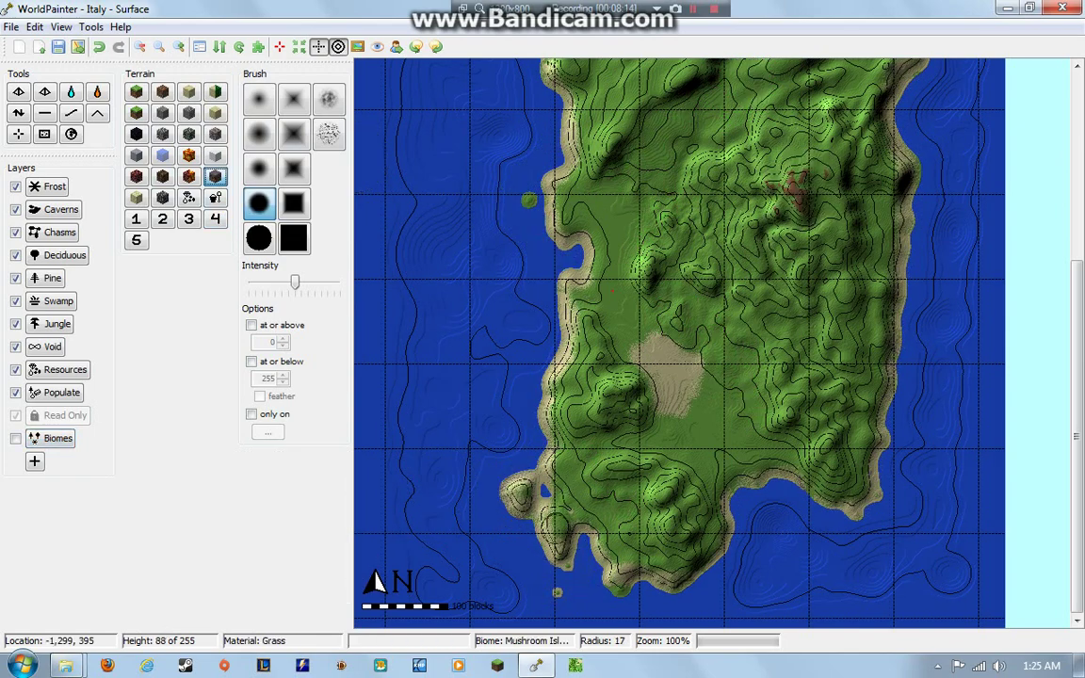
click(558, 529)
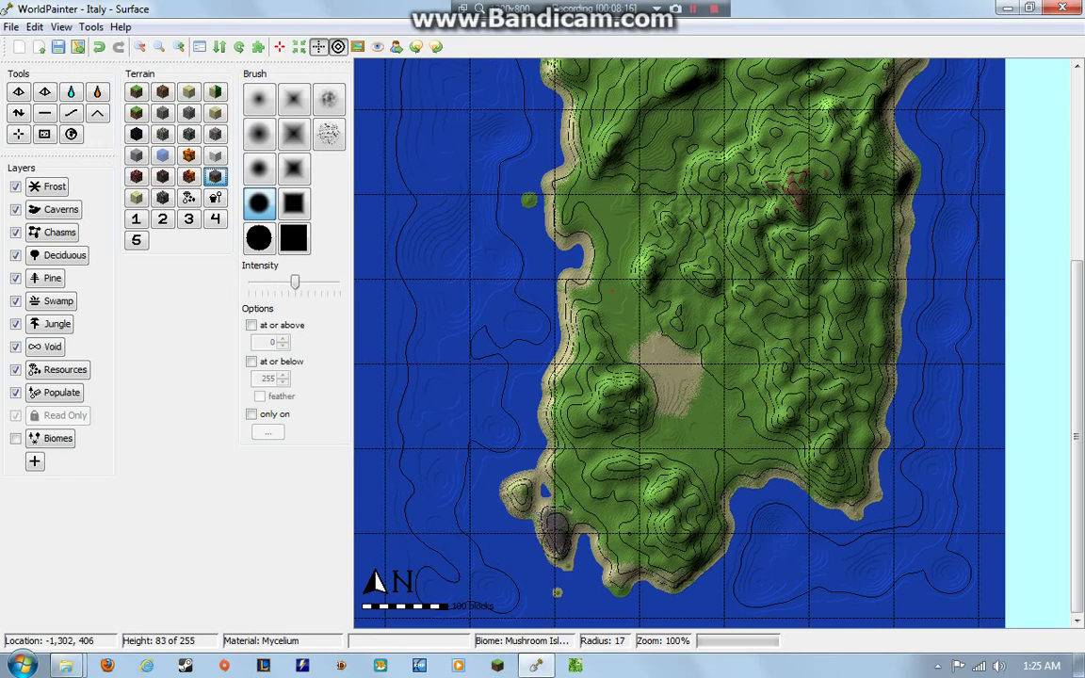
drag(519, 501, 521, 487)
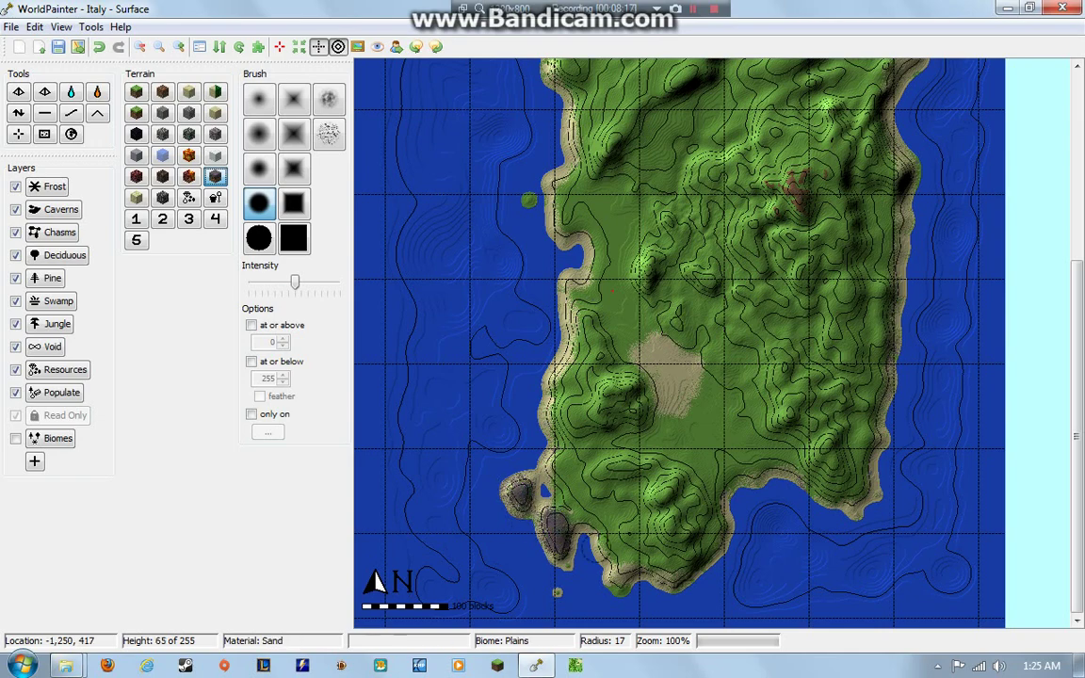
Cover the small islet off the western coast with Mycelium terrain using a brush radius of 8.
drag(1076, 481, 1076, 358)
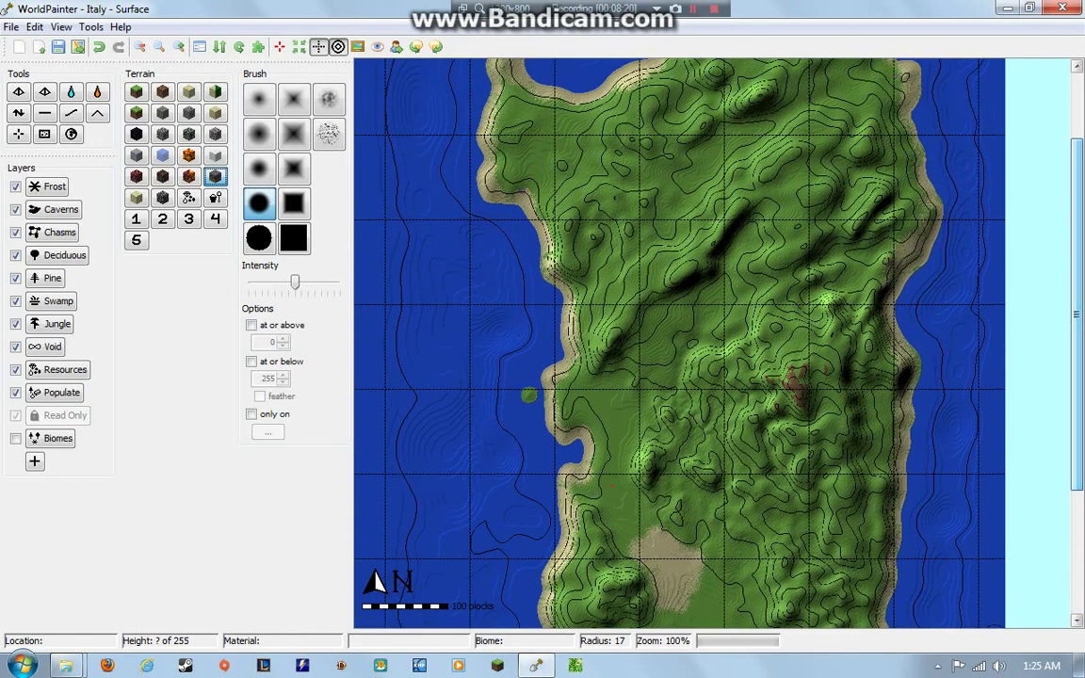
scroll(529, 396, down, 4)
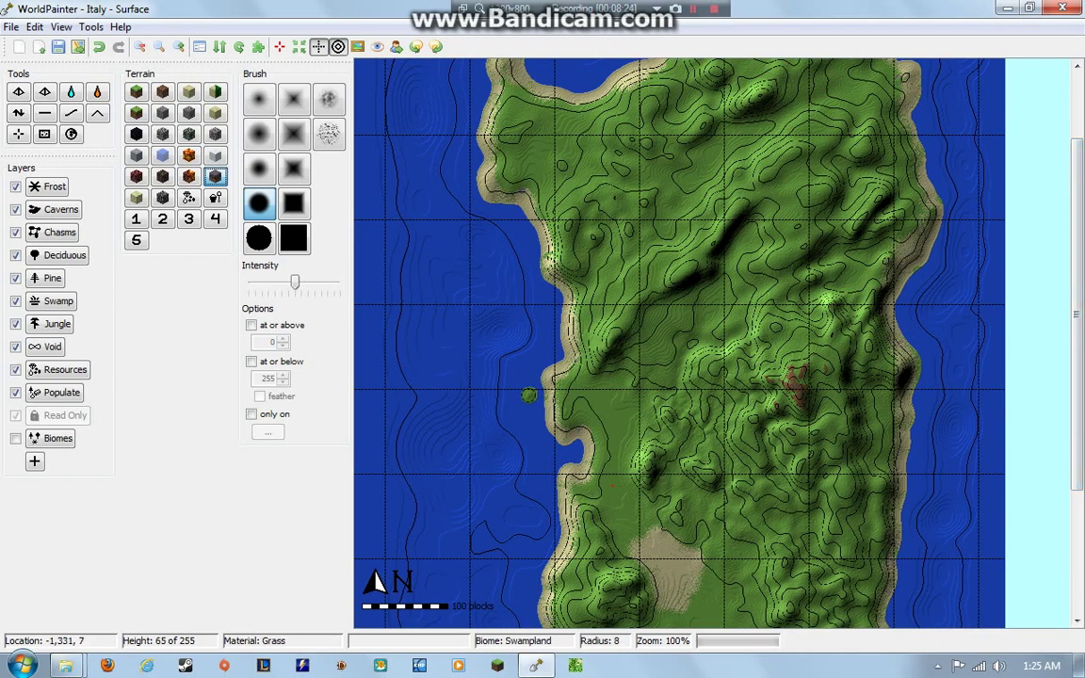
click(529, 396)
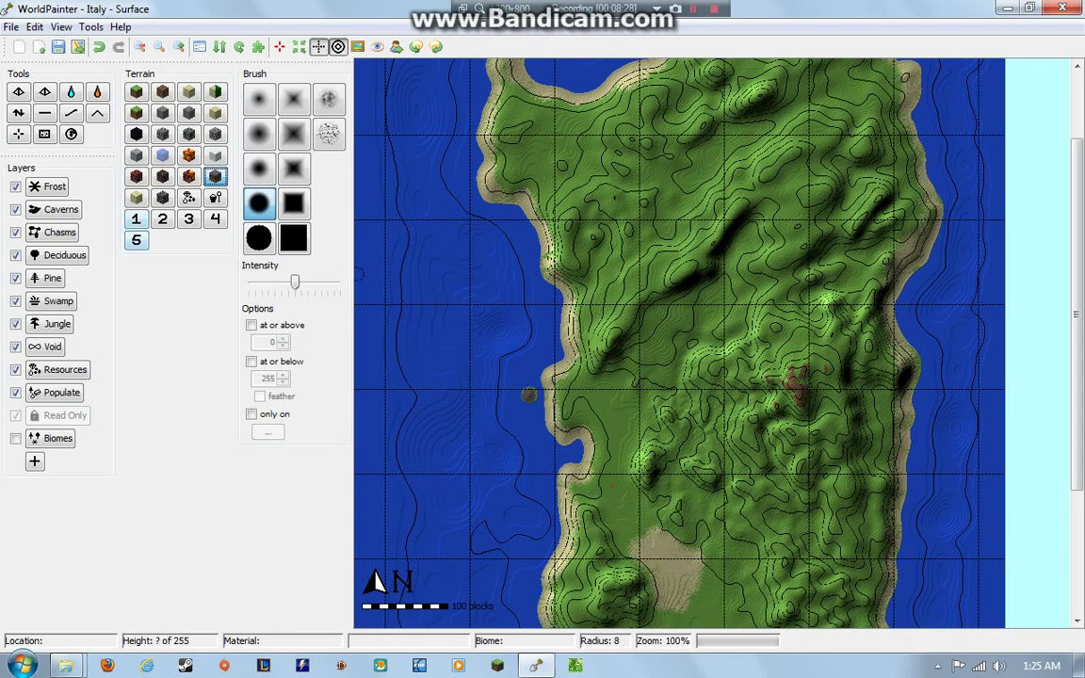
Paint the Mushroom Island biome onto the western islet and the Swampland biome into the neighbouring cove, using a brush radius of 7.
click(55, 438)
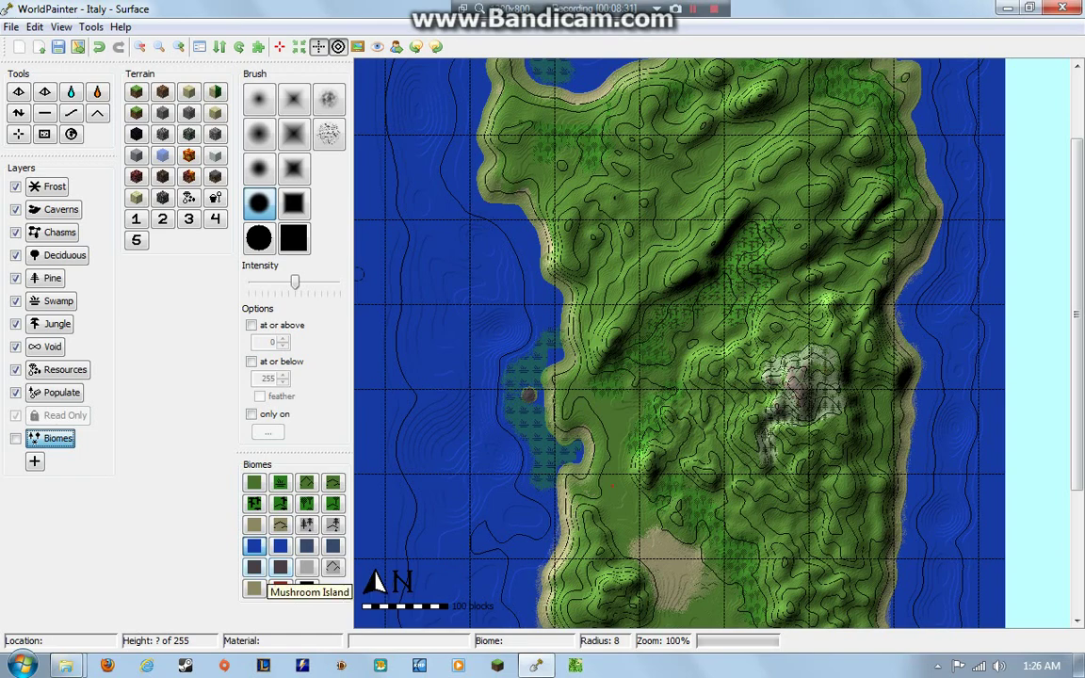
click(255, 567)
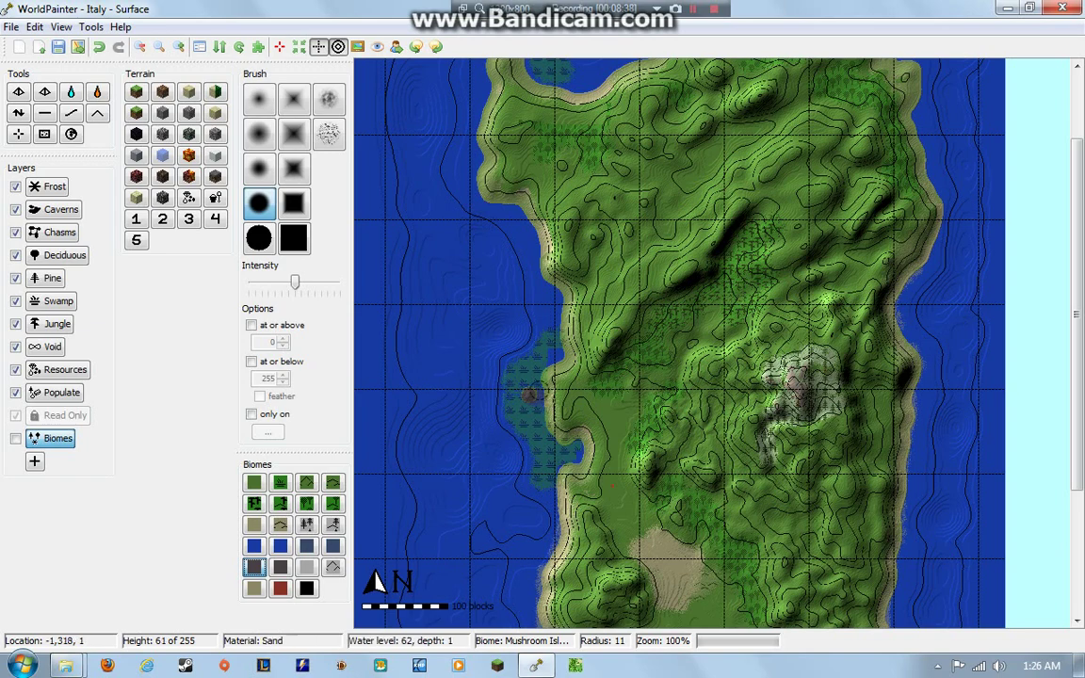
scroll(553, 349, up, 3)
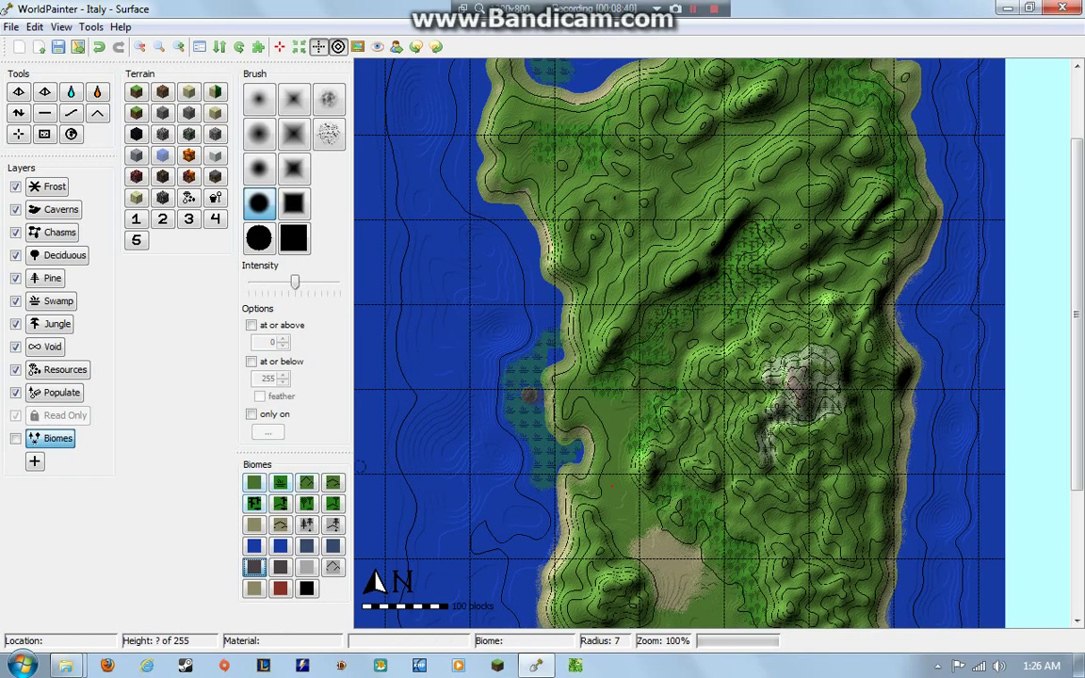
click(280, 482)
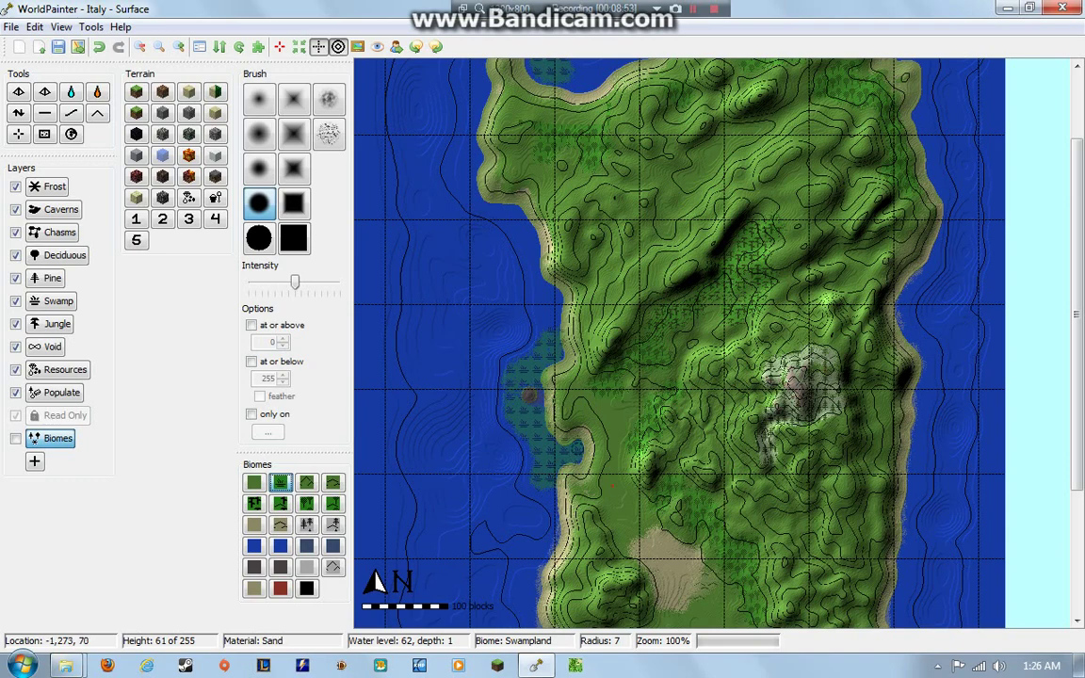
Flood two inland hollows with water, one in the northern hills and one just south of the dark central ridge.
drag(1077, 318, 1077, 252)
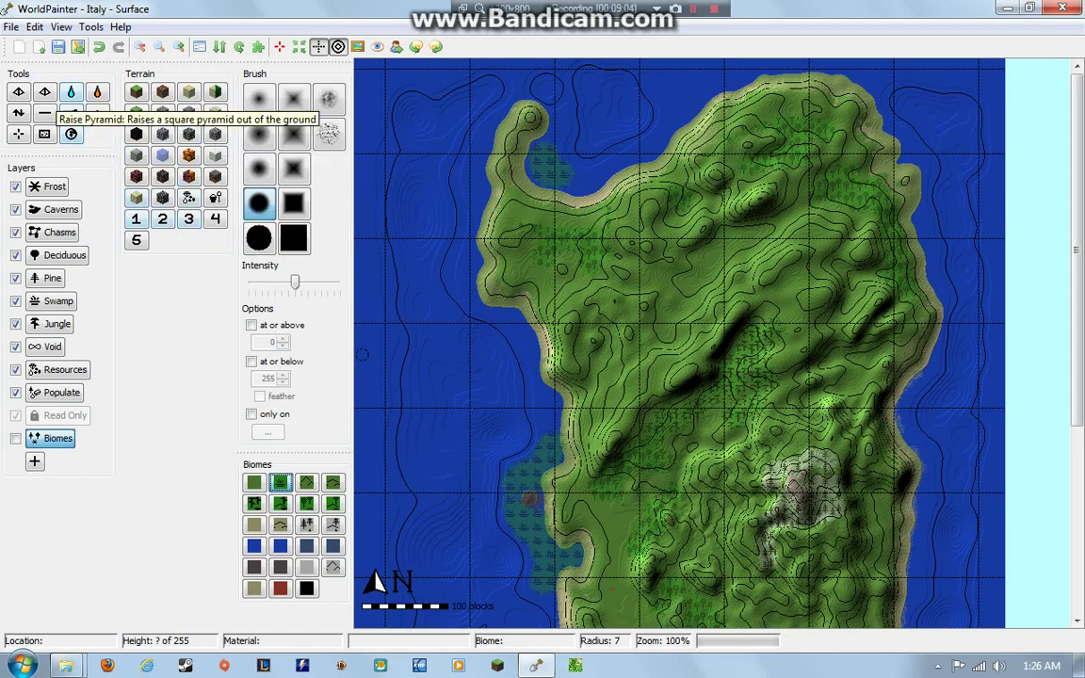
click(44, 91)
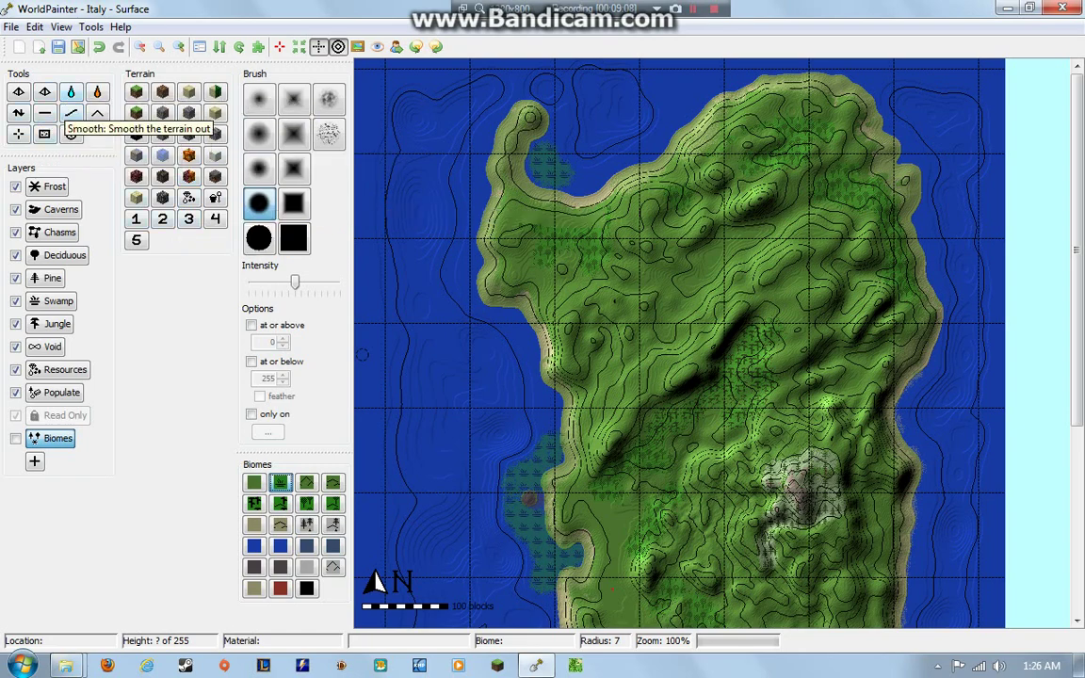
click(71, 91)
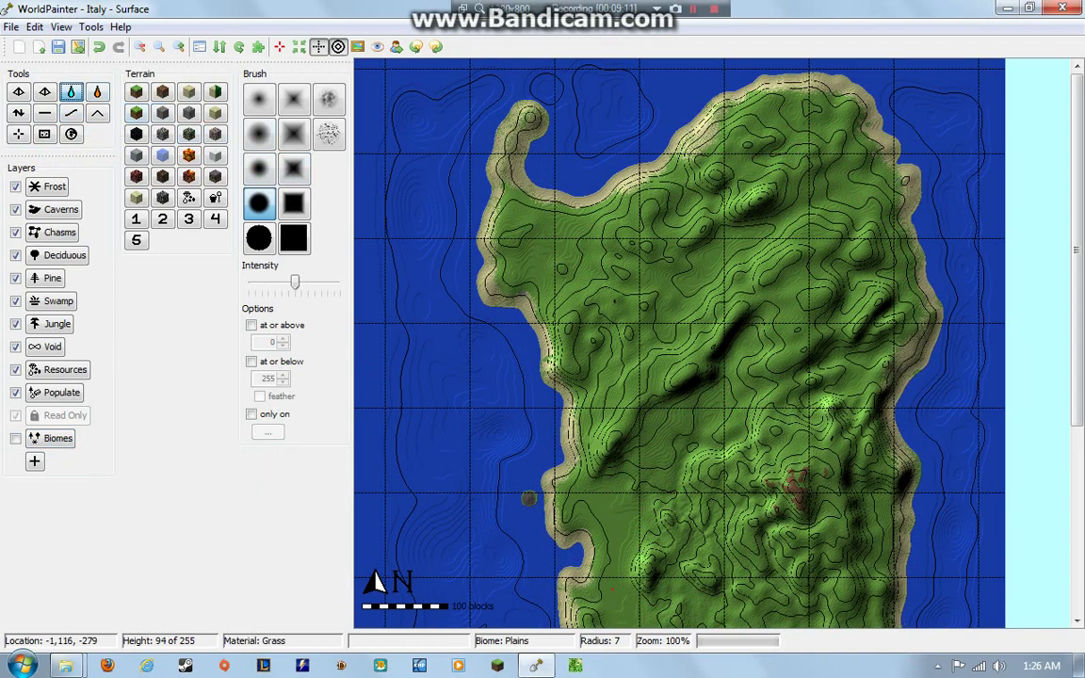
click(712, 257)
click(709, 420)
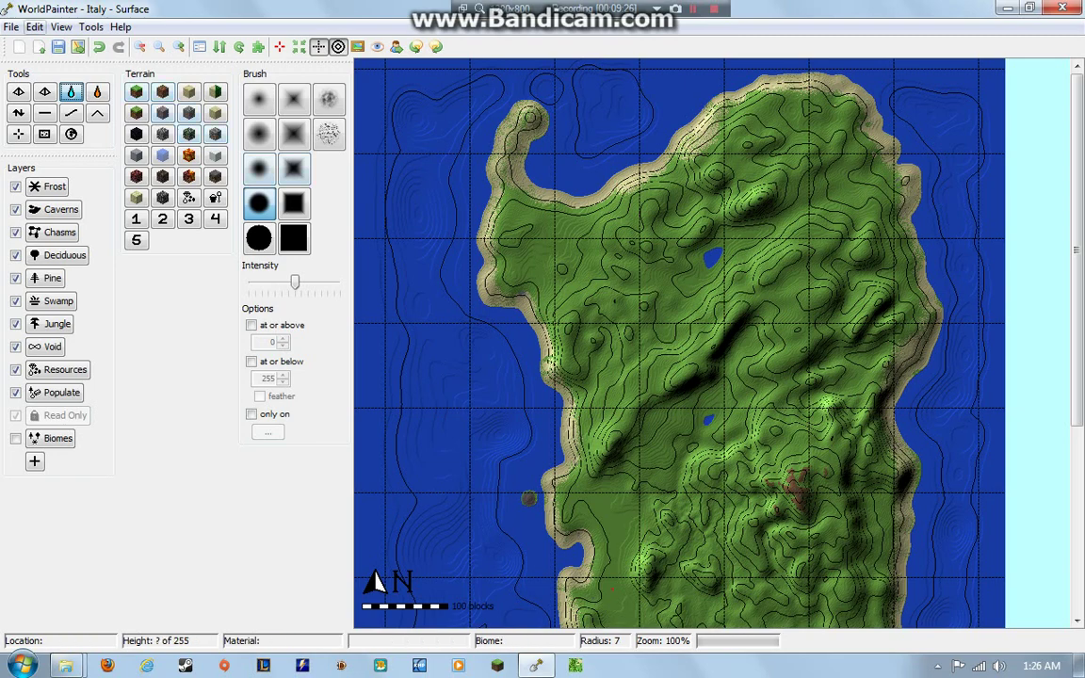
click(34, 27)
click(34, 26)
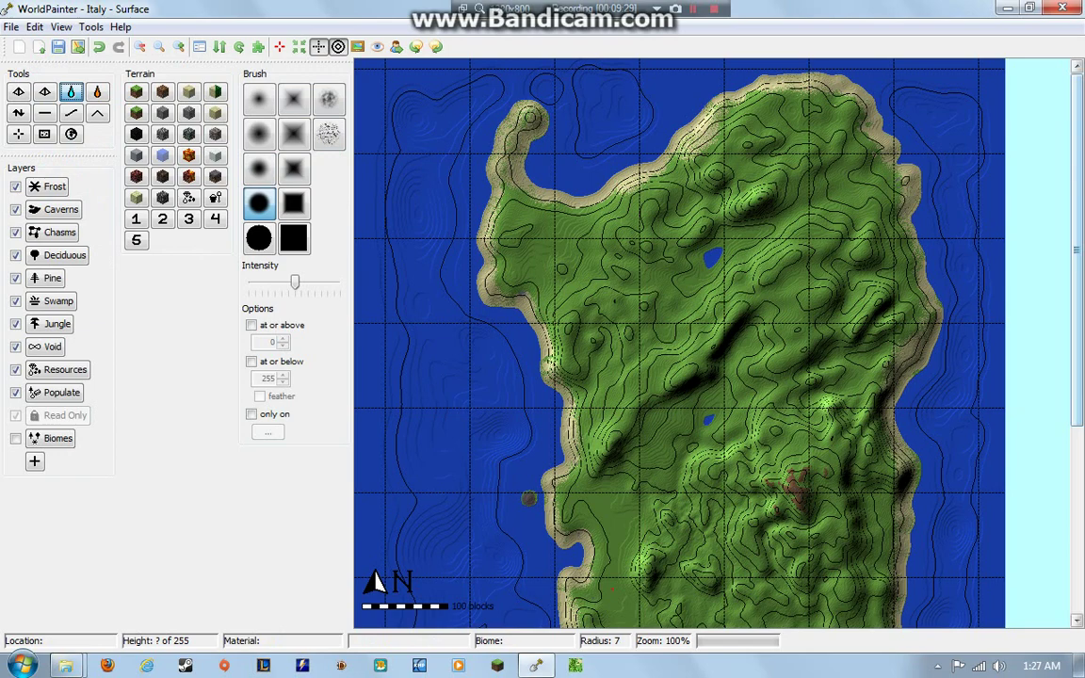
mouse_move(1077, 249)
mouse_down()
mouse_move(1076, 437)
mouse_move(1076, 250)
mouse_up()
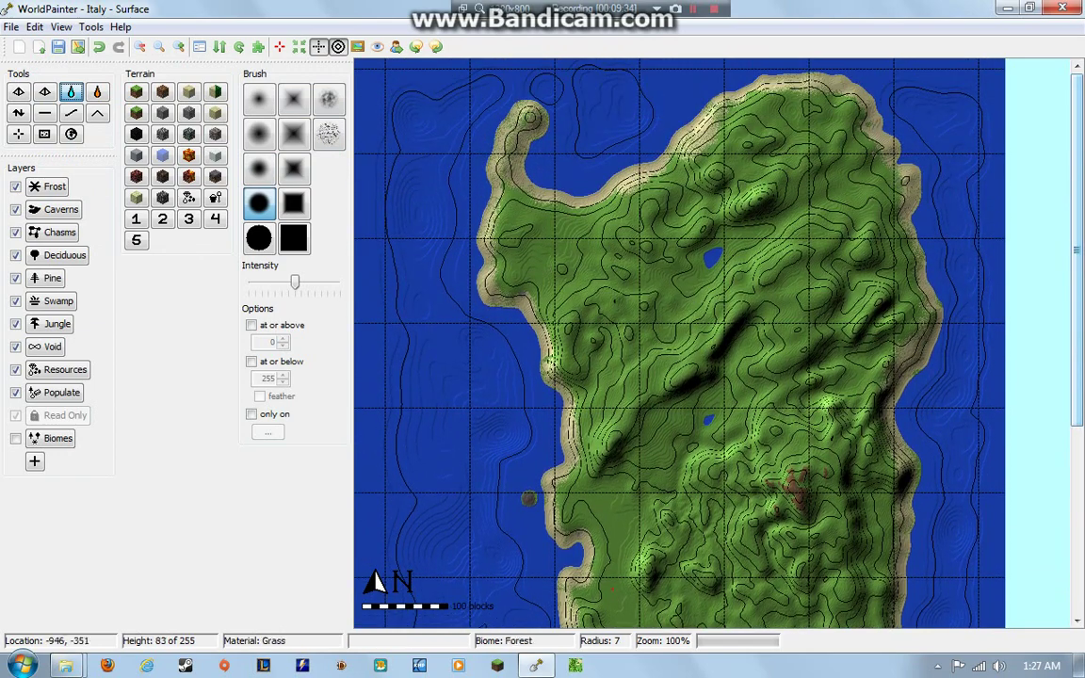